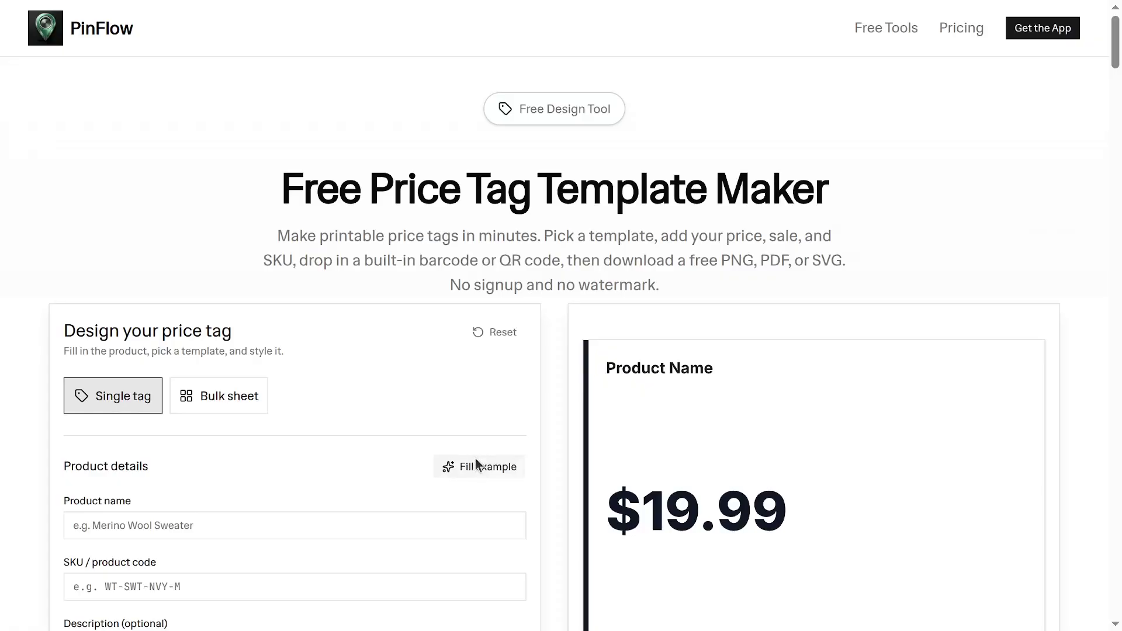
Fill the product details with the example and apply the pale pink promo and boutique tag template.
left_click(475, 459)
scroll(489, 462, "down", 15)
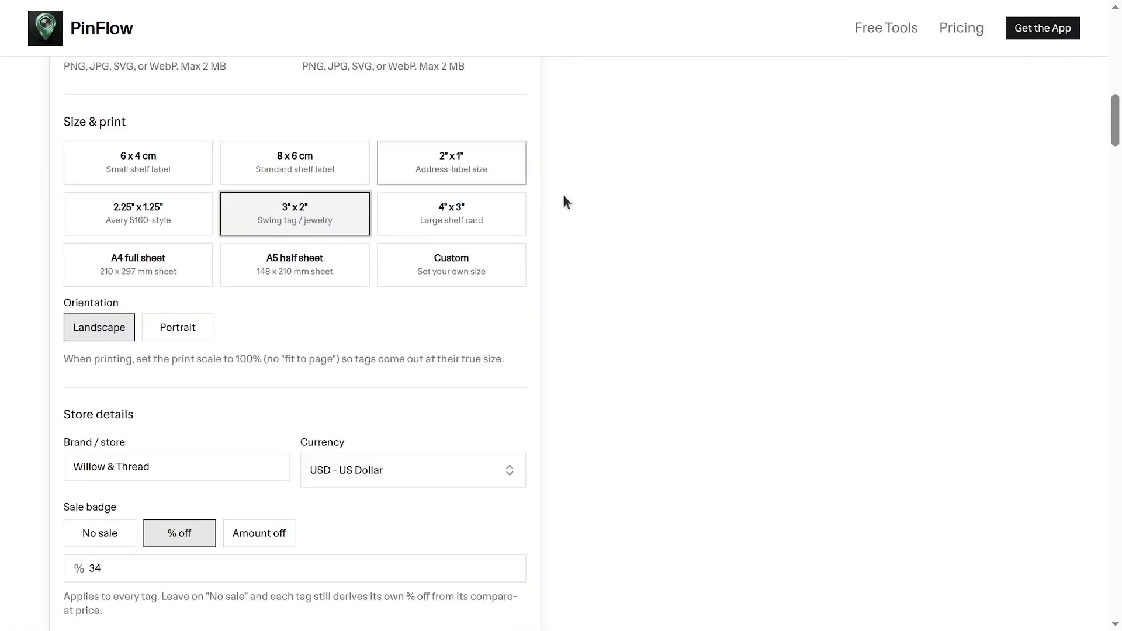
scroll(331, 328, "down", 9)
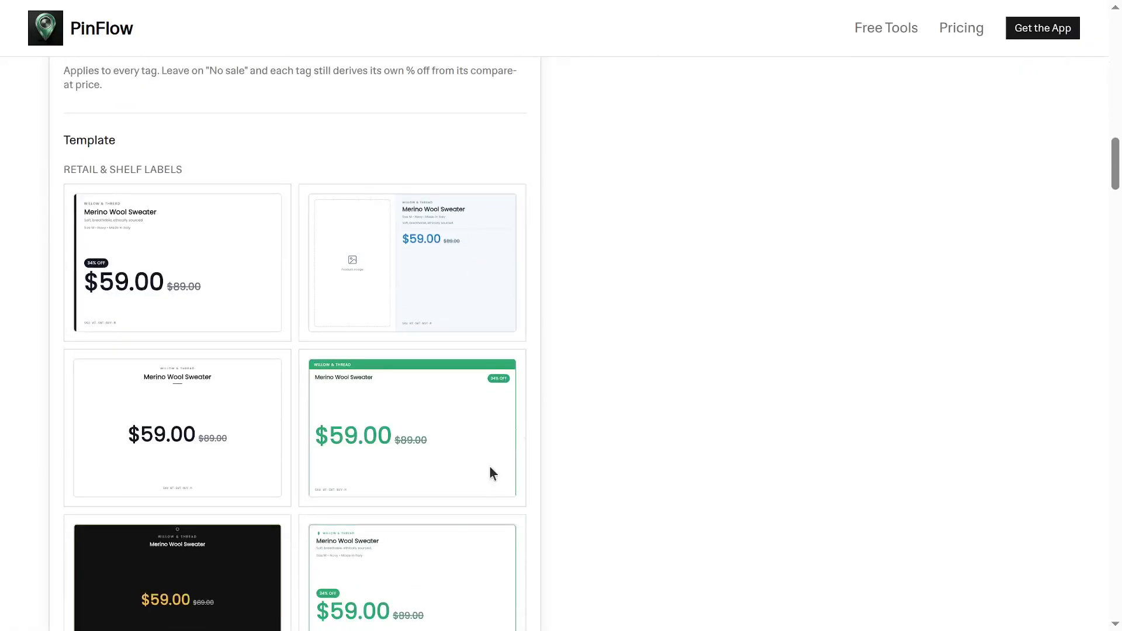
scroll(481, 497, "down", 7)
scroll(403, 409, "down", 5)
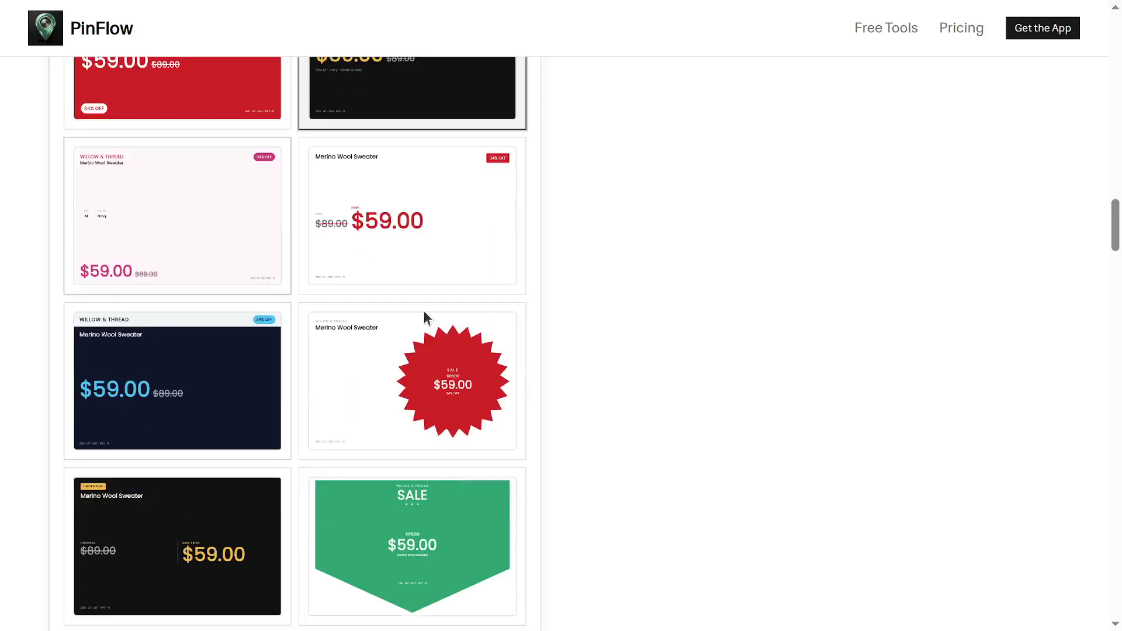
left_click(432, 377)
left_click(397, 218)
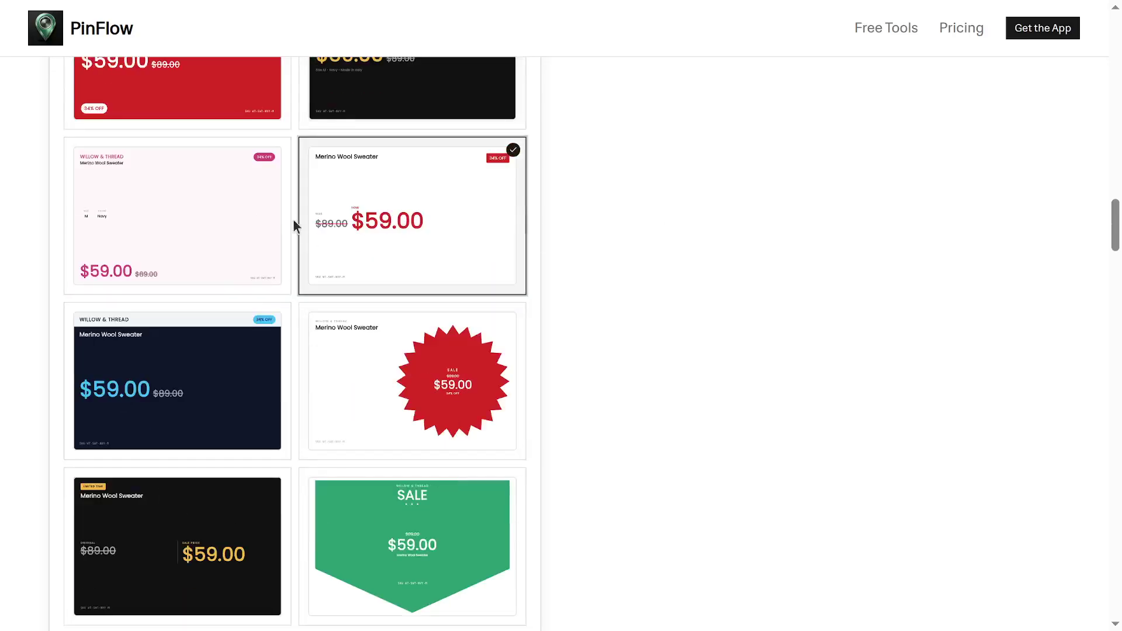
left_click(285, 227)
scroll(731, 376, "up", 20)
scroll(730, 377, "up", 6)
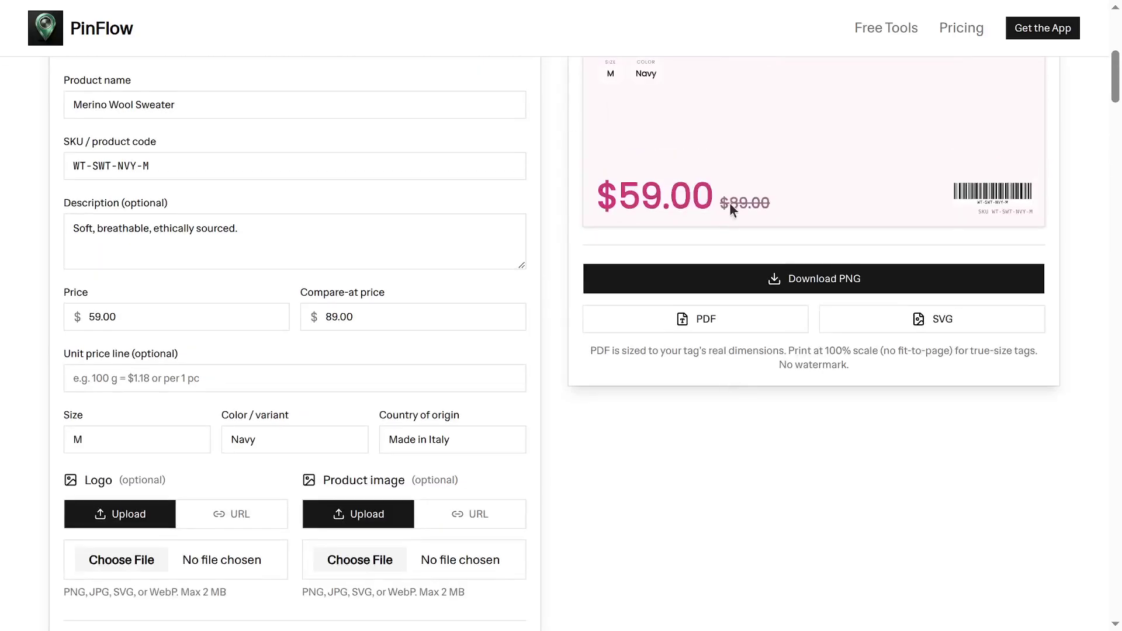
Change the tag's color theme to Ocean and check the result in the preview.
scroll(722, 361, "down", 20)
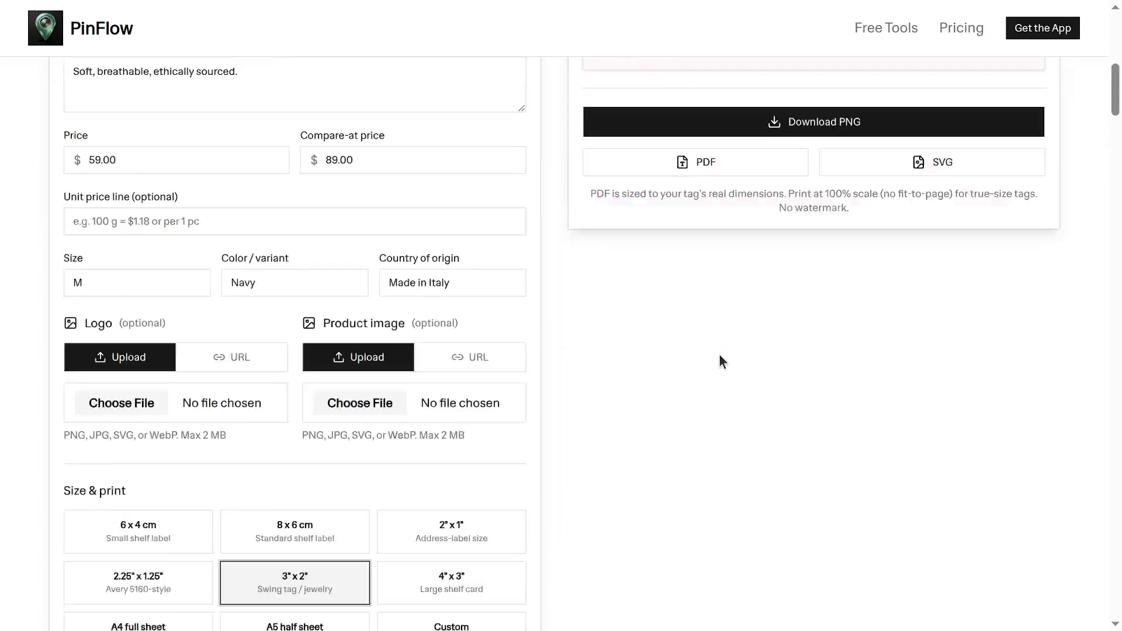
scroll(719, 363, "down", 7)
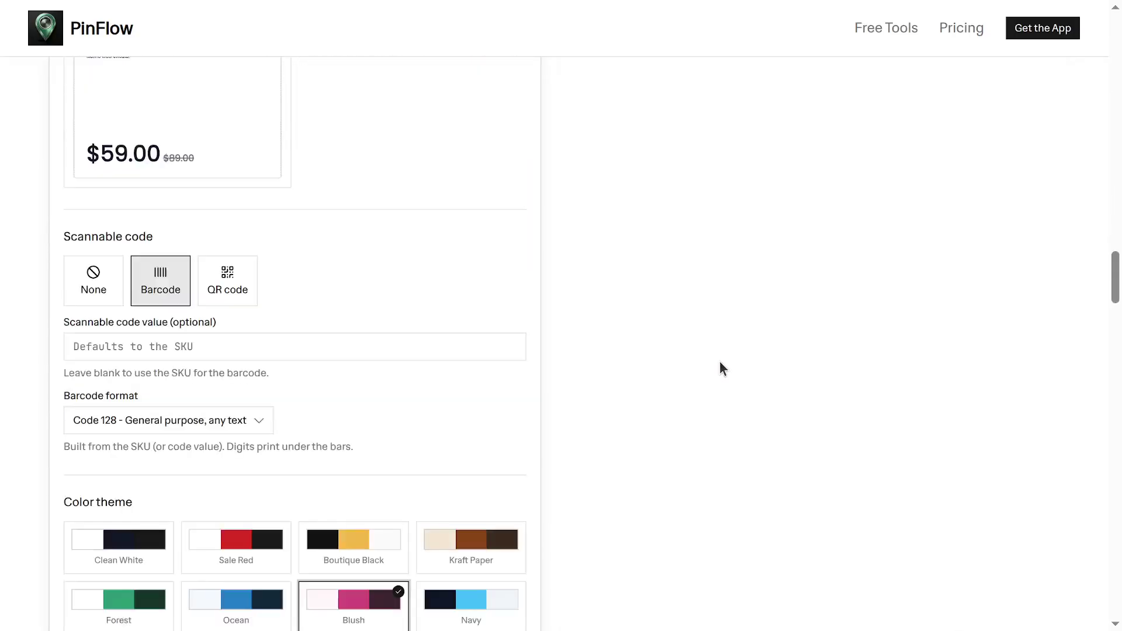
scroll(720, 363, "down", 3)
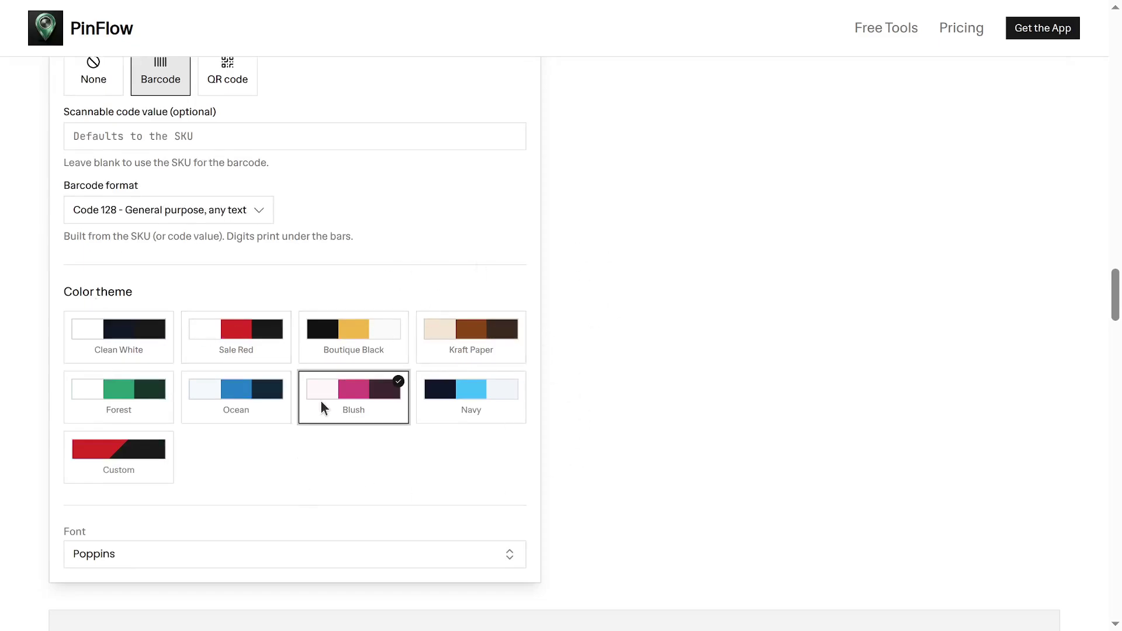
left_click(198, 390)
scroll(782, 323, "up", 15)
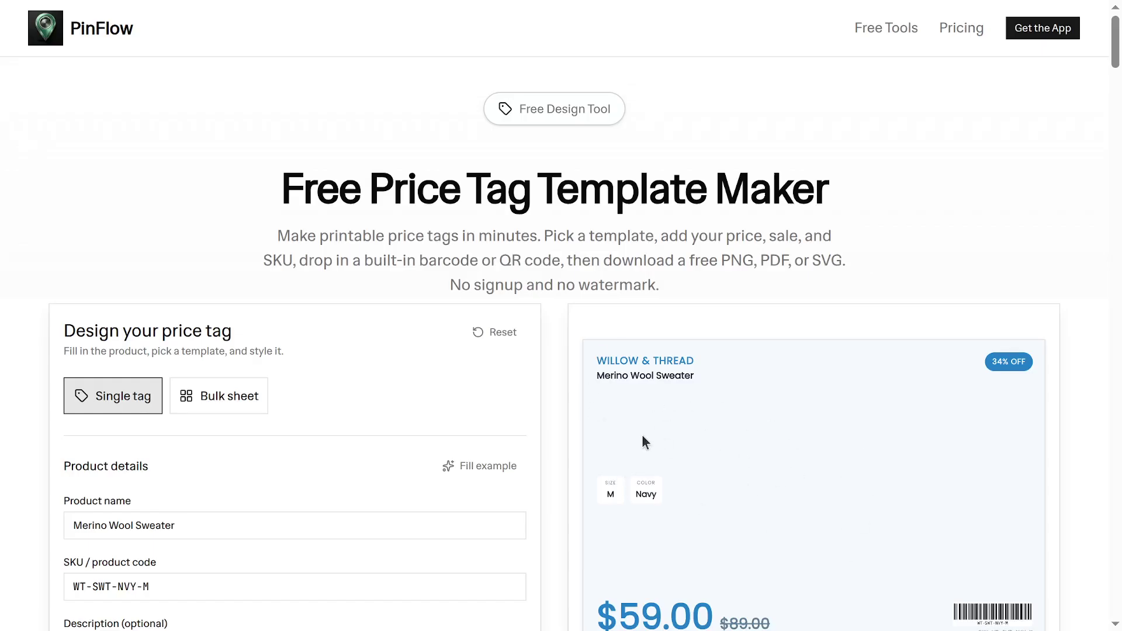
scroll(641, 434, "down", 5)
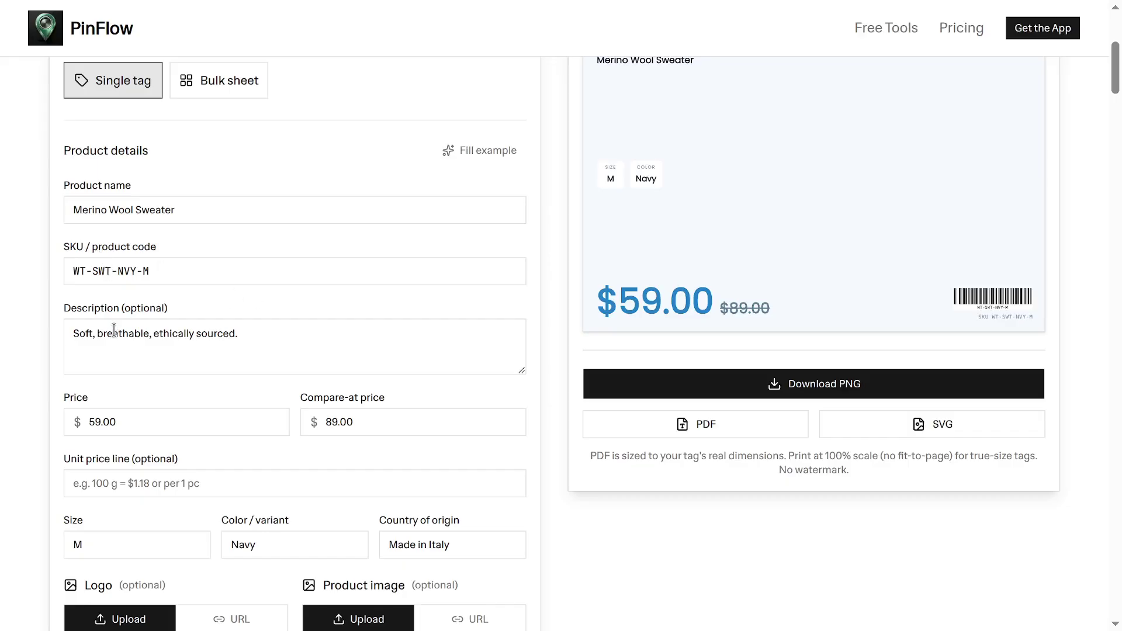
scroll(650, 233, "up", 4)
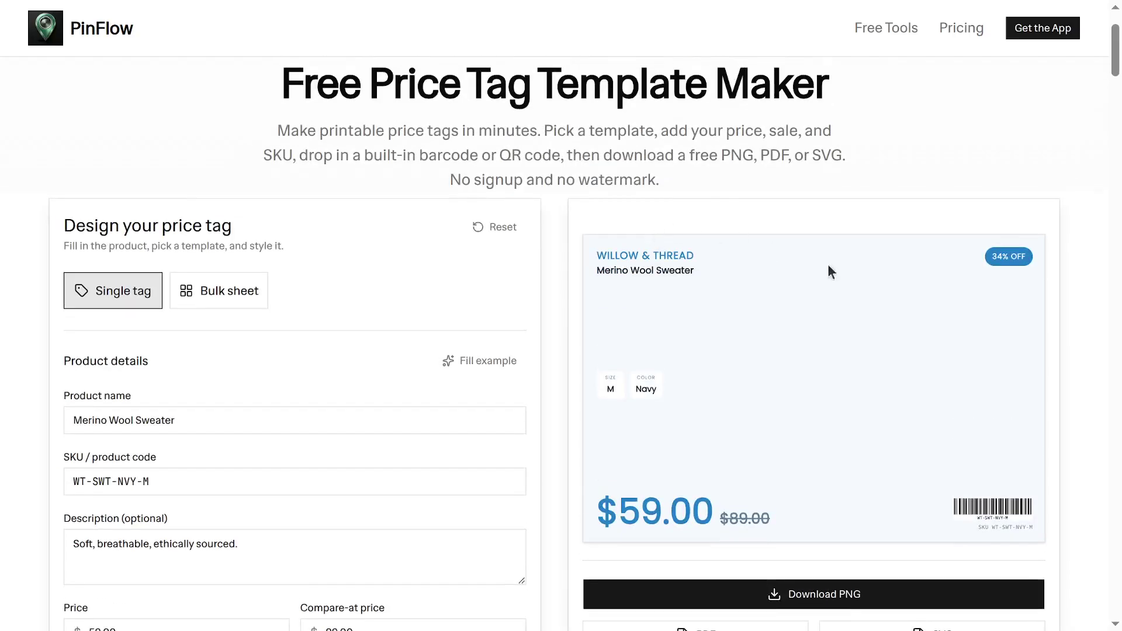
scroll(582, 498, "down", 4)
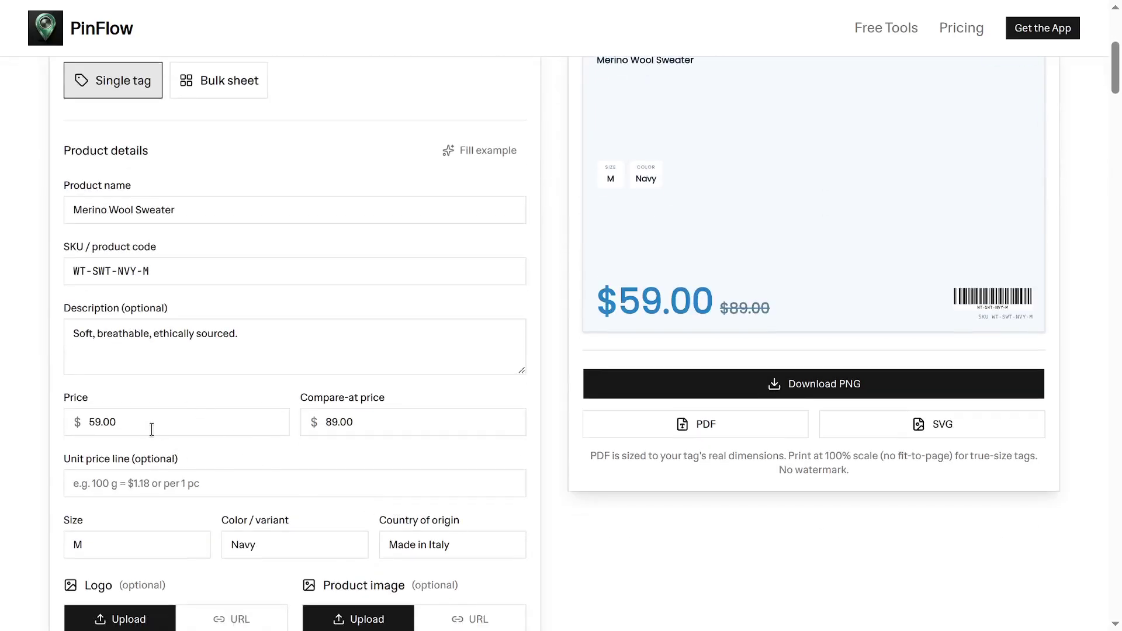
Set the store currency to EUR - Euro and check the prices on the tag preview.
scroll(152, 429, "down", 11)
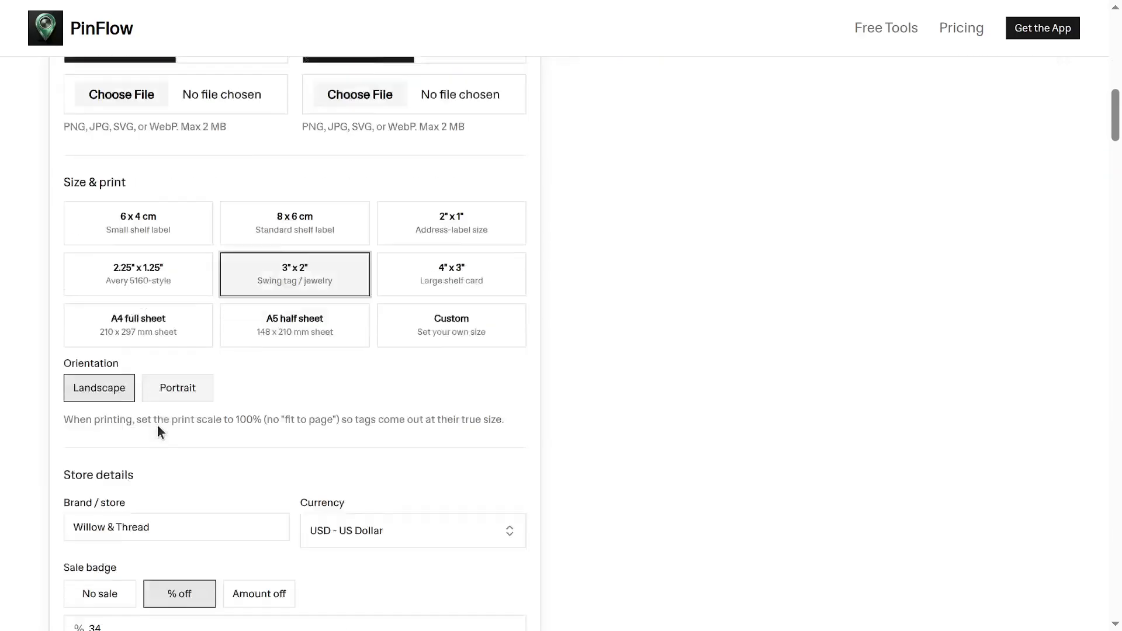
scroll(157, 426, "down", 3)
left_click(400, 373)
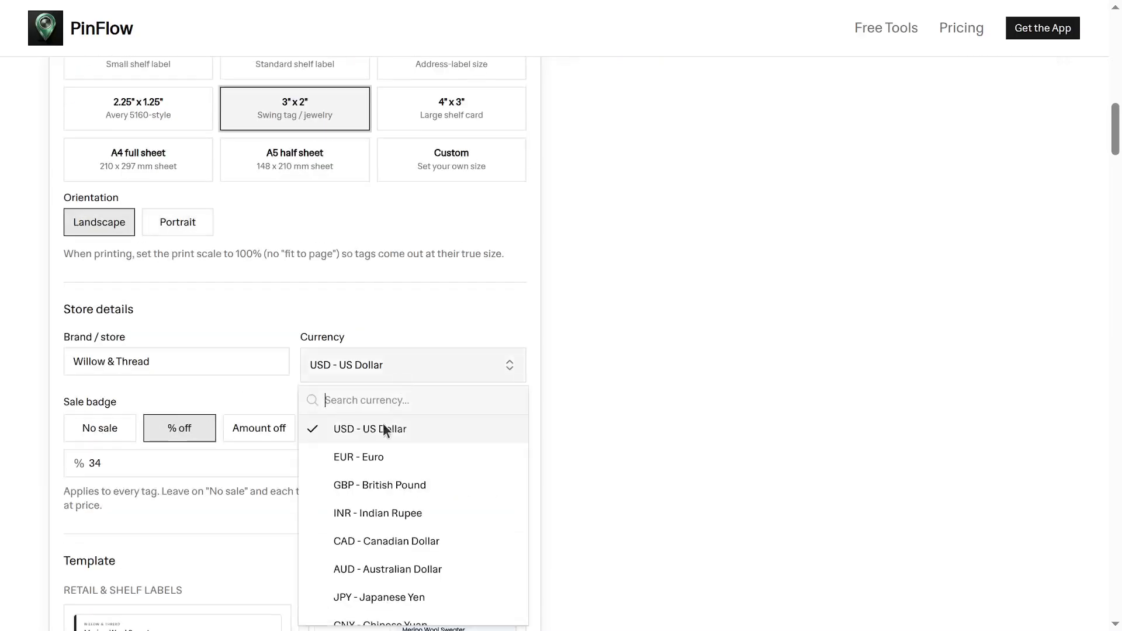
left_click(377, 457)
scroll(756, 303, "up", 15)
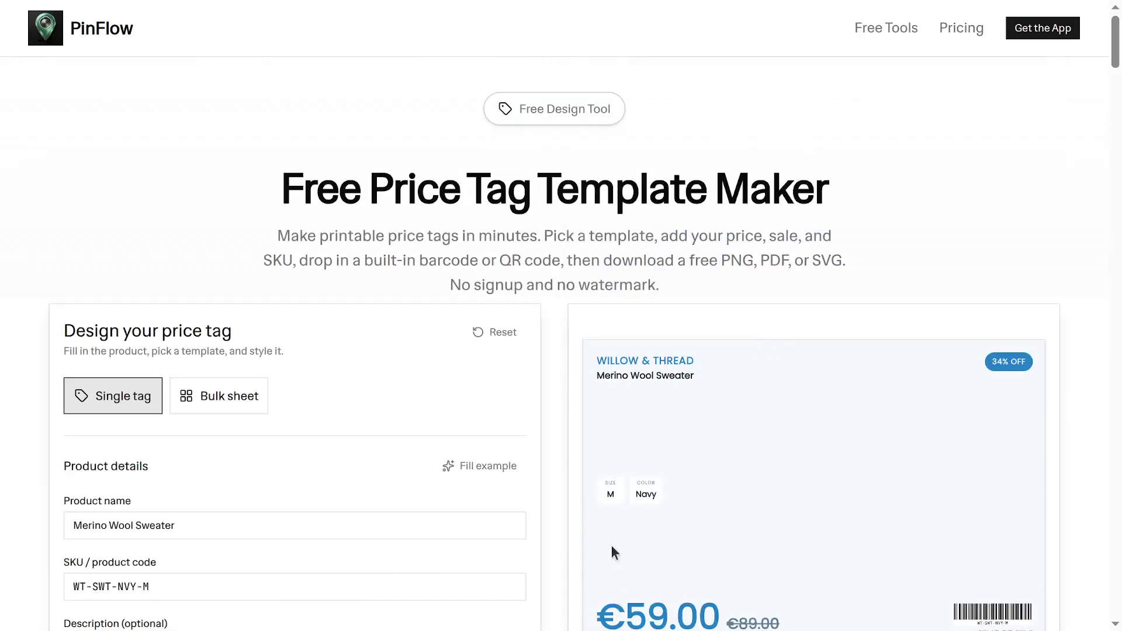
scroll(615, 552, "down", 4)
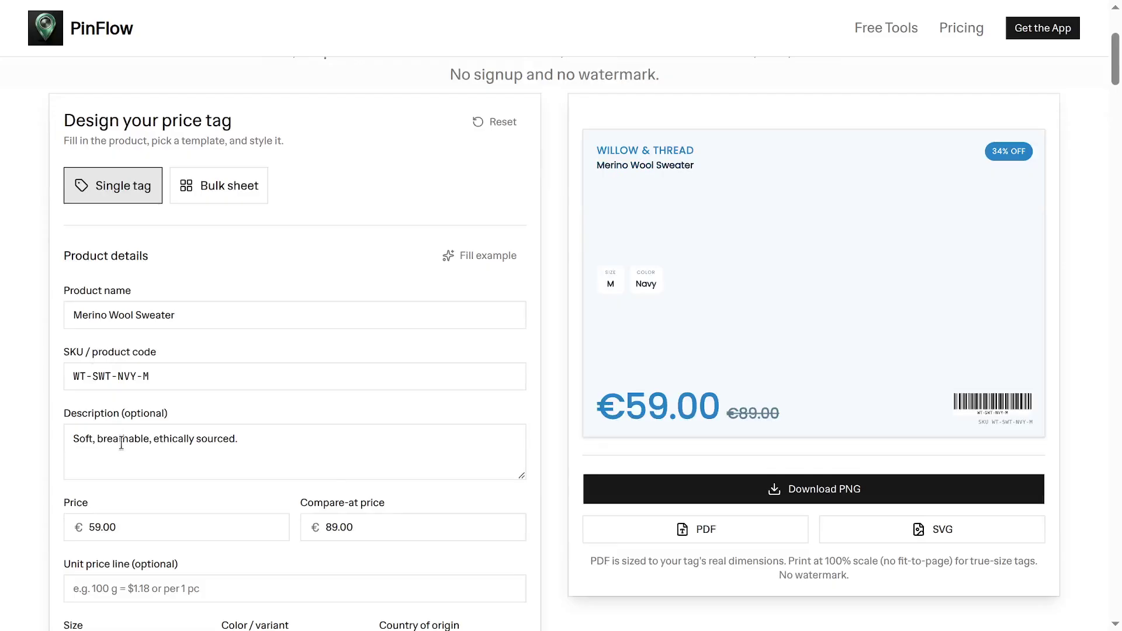
Clear the SKU / product code to see its effect on the tag's barcode, and undo the deletion.
triple_click(89, 380)
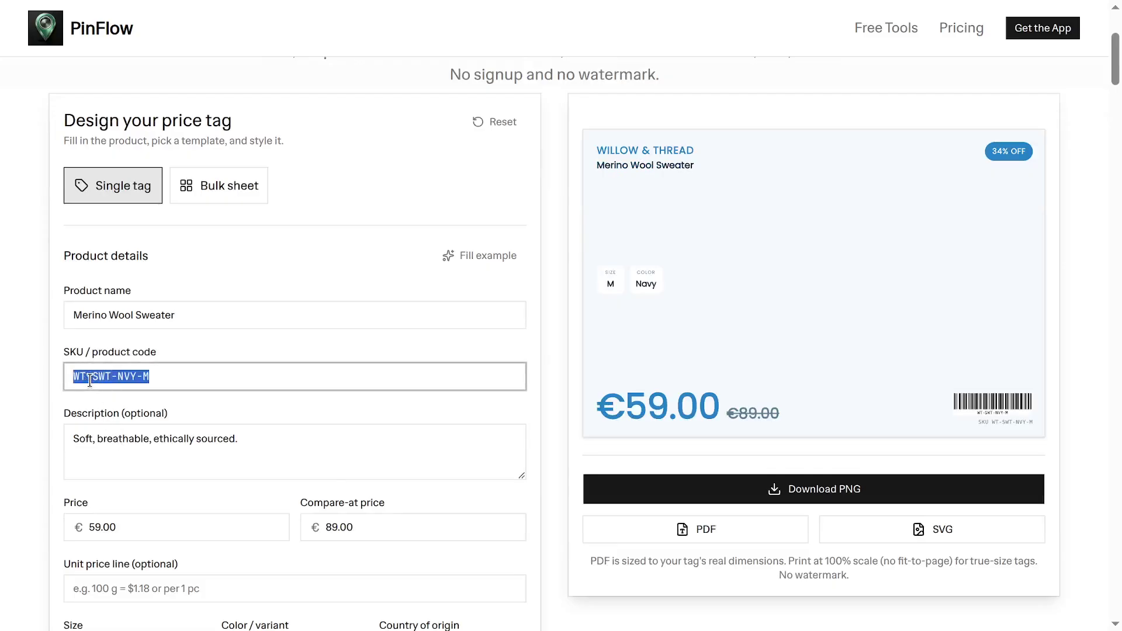
key("BackSpace")
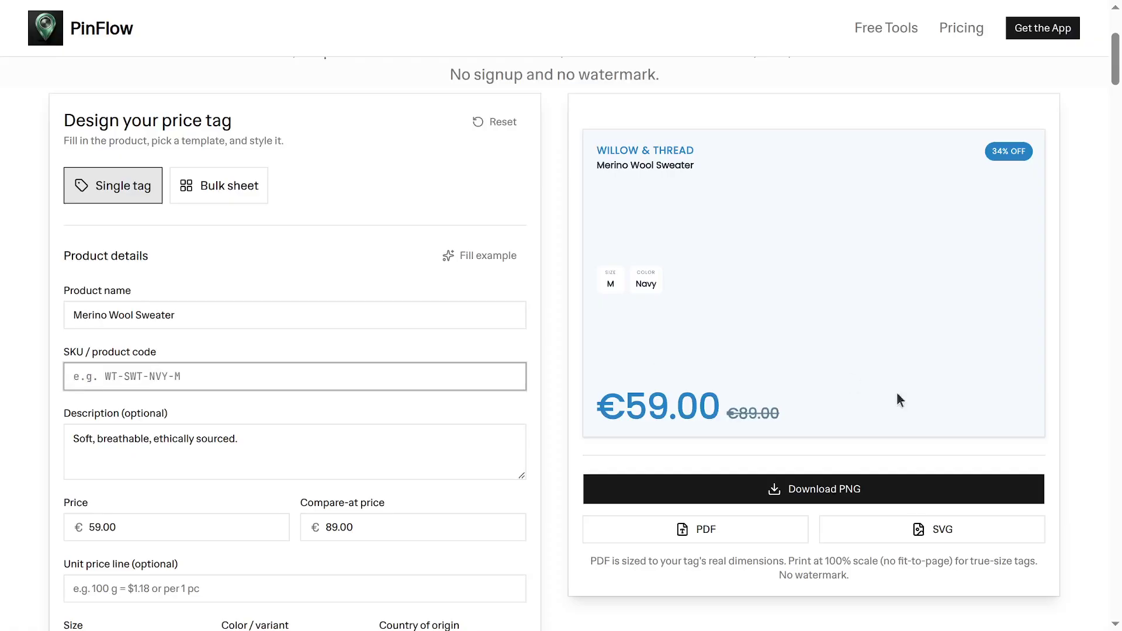
key("ctrl+z")
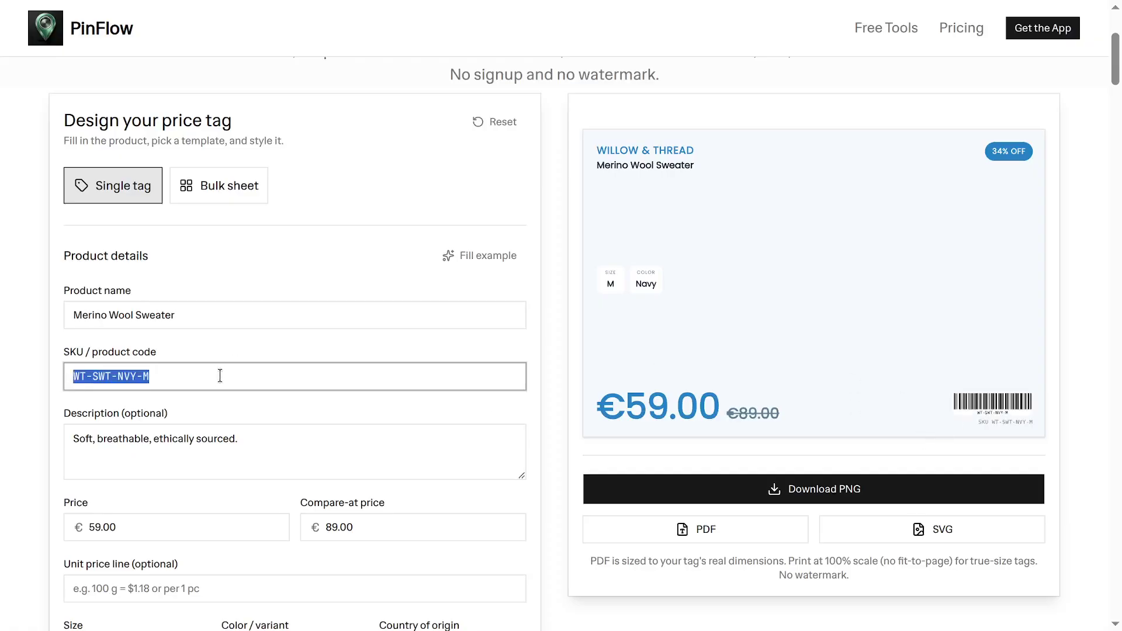
left_click(213, 328)
scroll(219, 338, "down", 3)
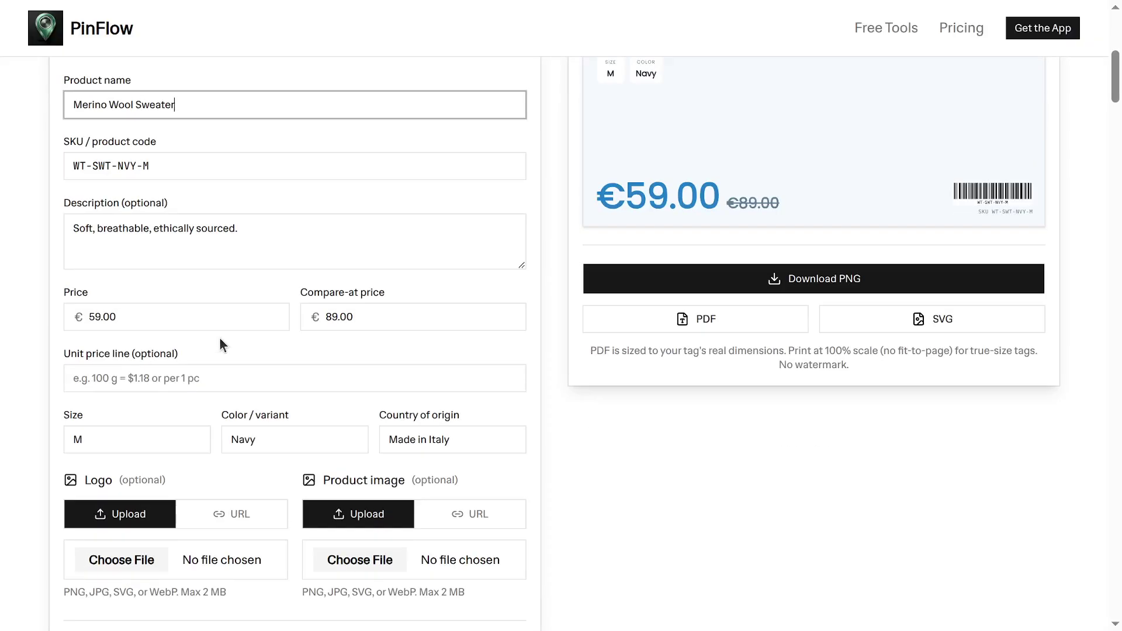
scroll(228, 331, "up", 3)
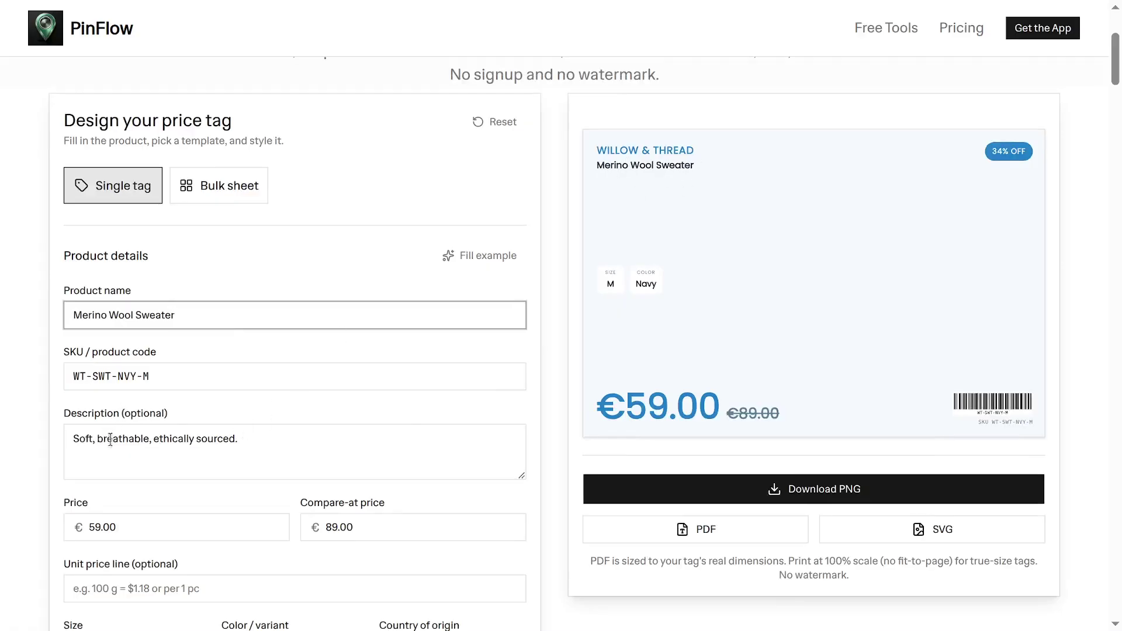
Apply the white retail and shelf label template with the black vertical edge bar.
scroll(287, 499, "down", 20)
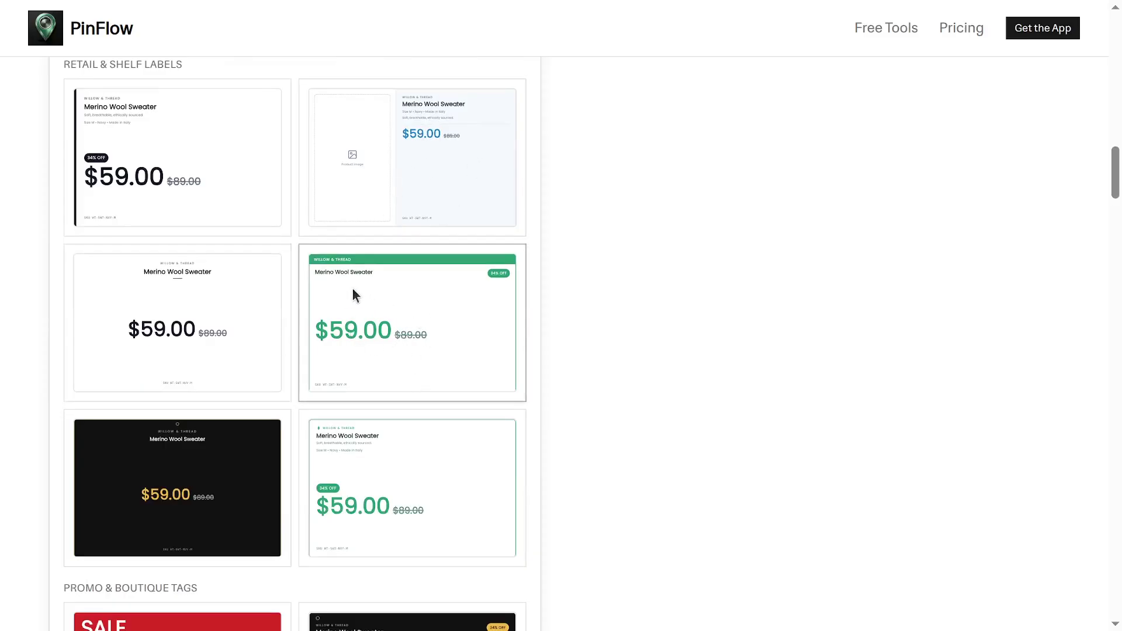
left_click(161, 139)
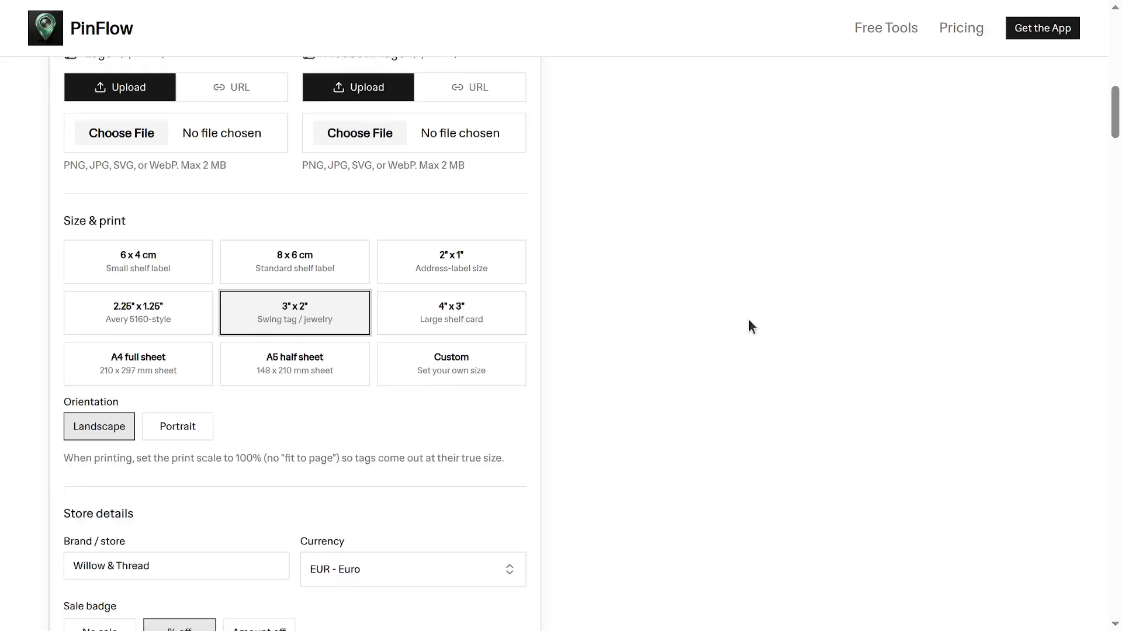
scroll(764, 336, "up", 2)
scroll(269, 447, "down", 2)
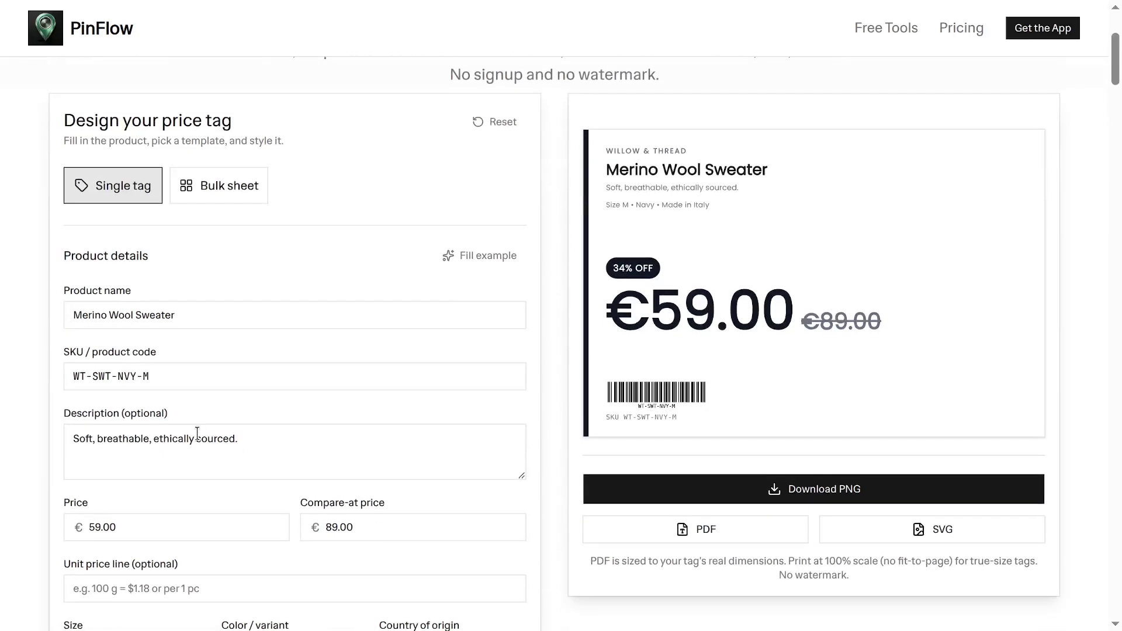
Delete the word "sourced" from the description so it reads "Soft, breathable, ethically.".
triple_click(201, 437)
double_click(201, 437)
key("BackSpace")
key("BackSpace")
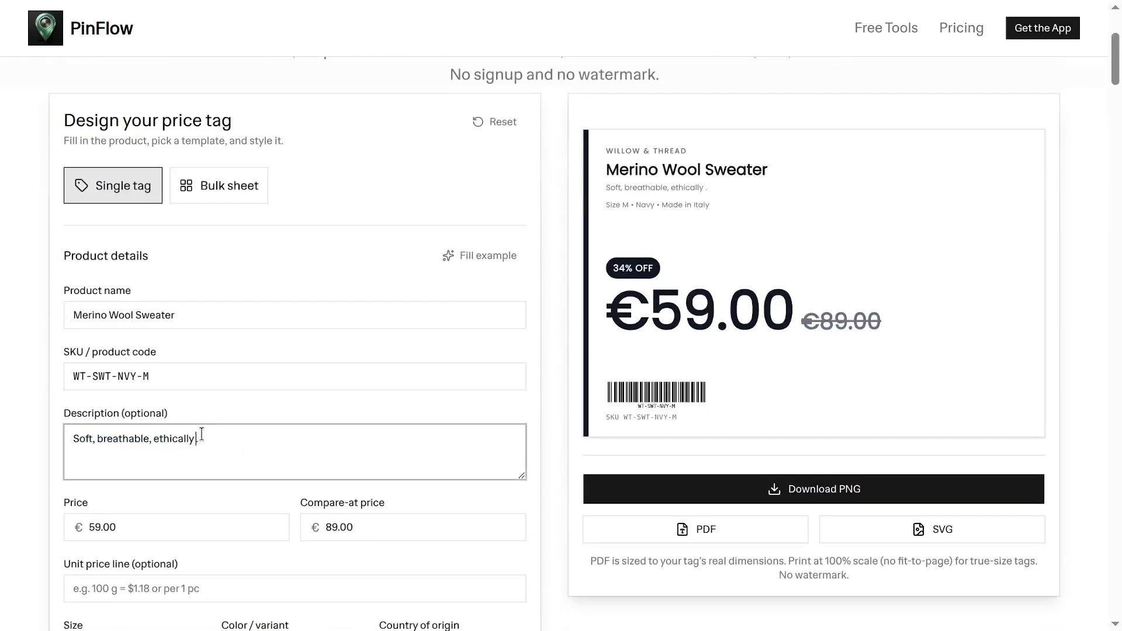
scroll(64, 363, "down", 10)
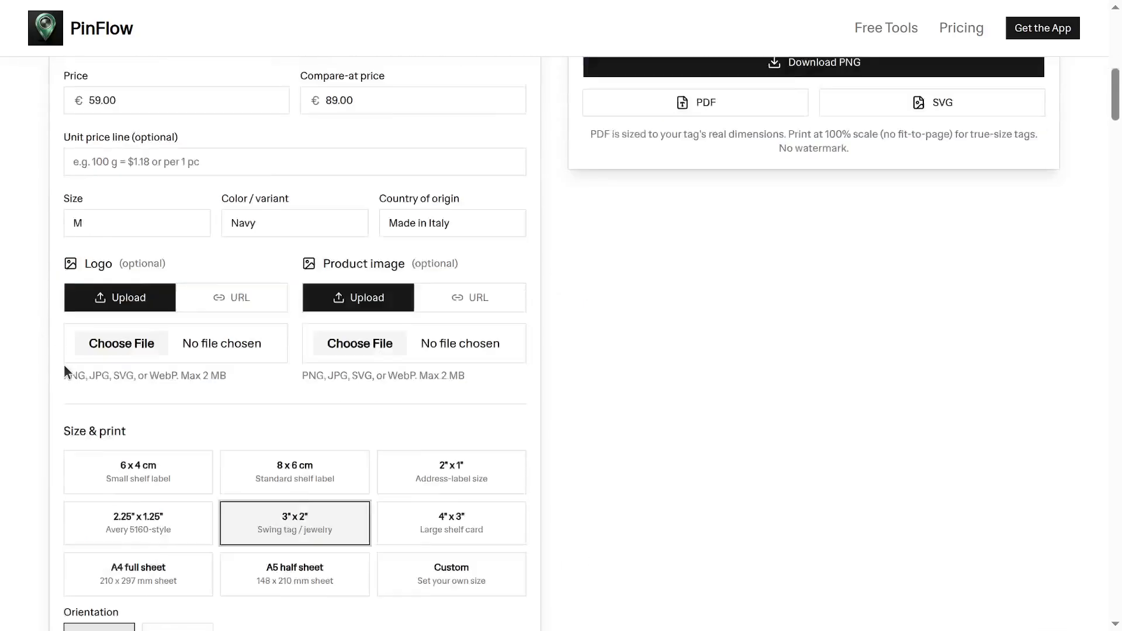
scroll(64, 368, "up", 2)
scroll(66, 367, "up", 3)
scroll(509, 399, "down", 4)
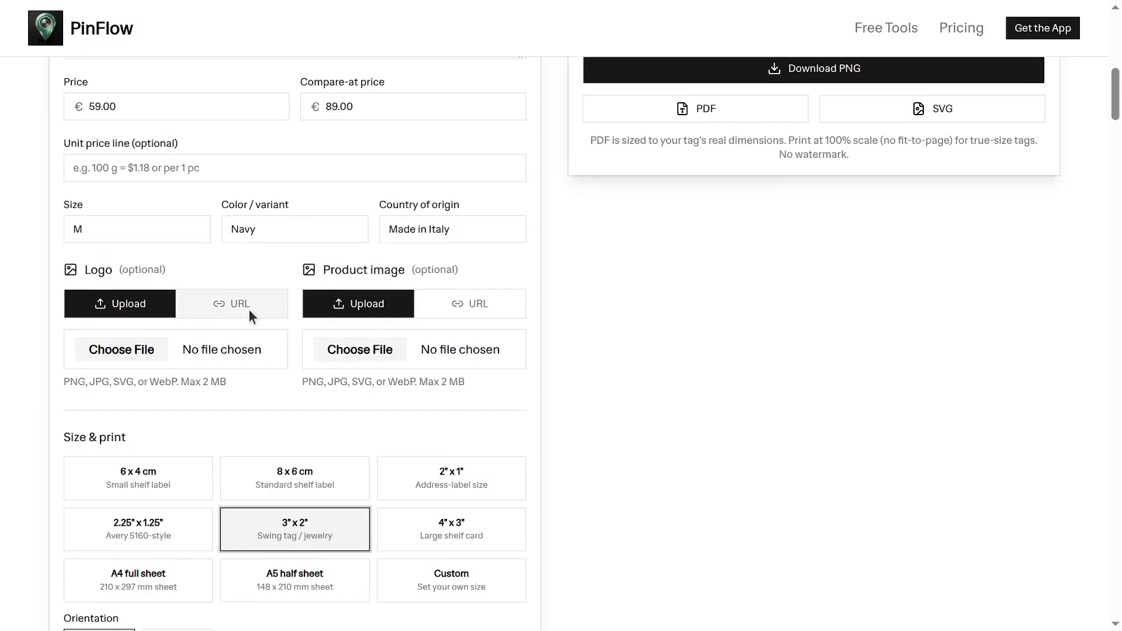
left_click(248, 310)
left_click(180, 332)
type("ht")
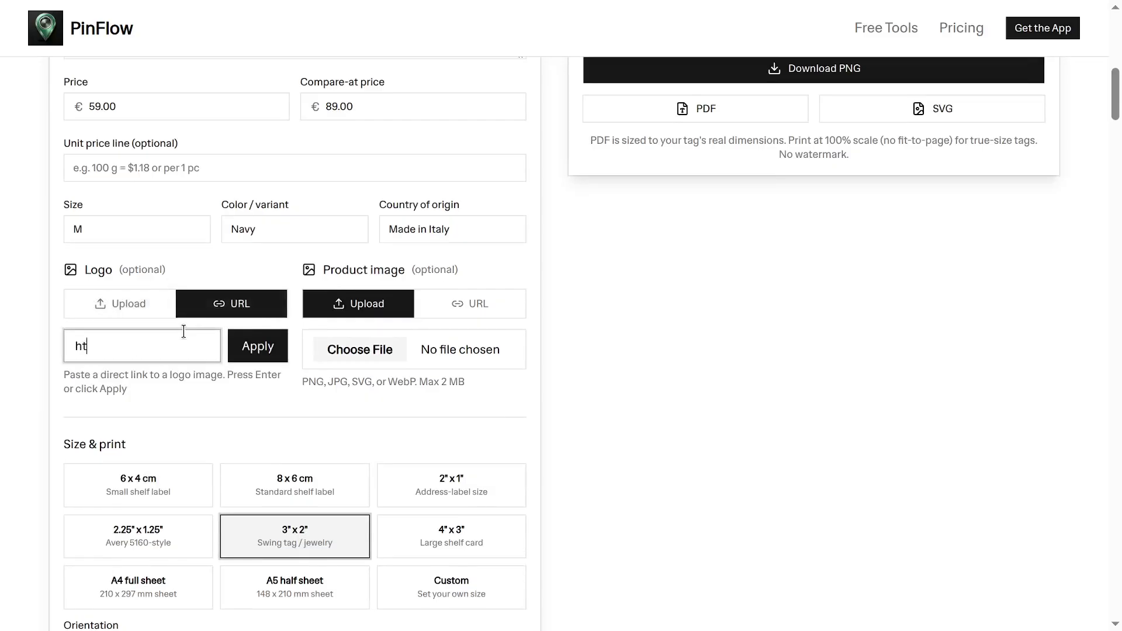
type("tps://getpinflow.co")
type("m/logo.png")
key("Return")
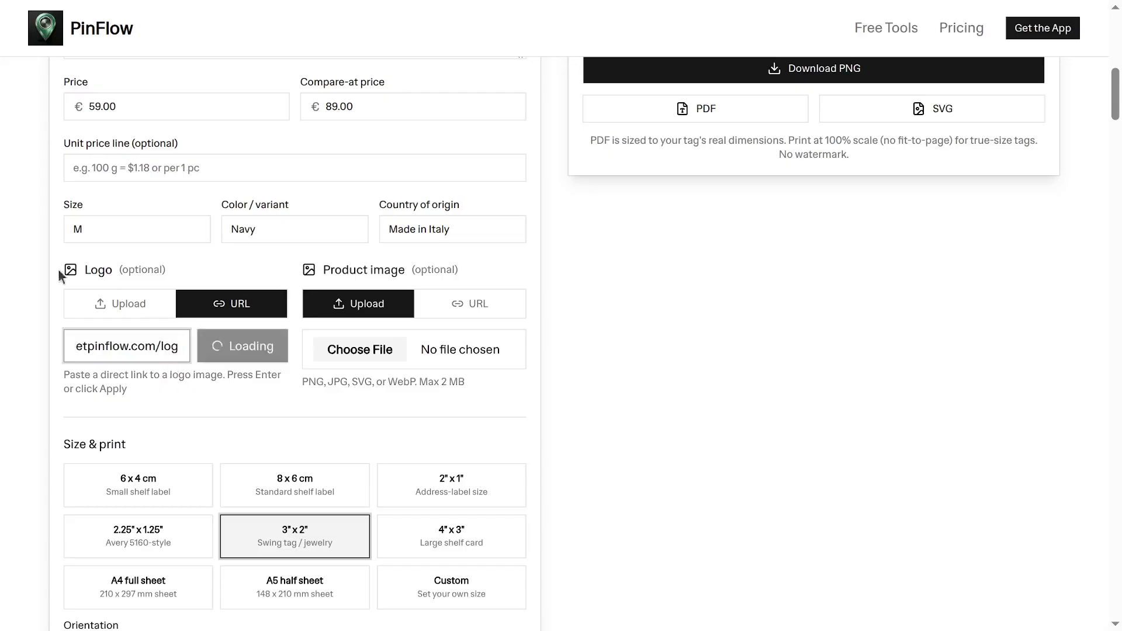
scroll(1018, 244, "up", 10)
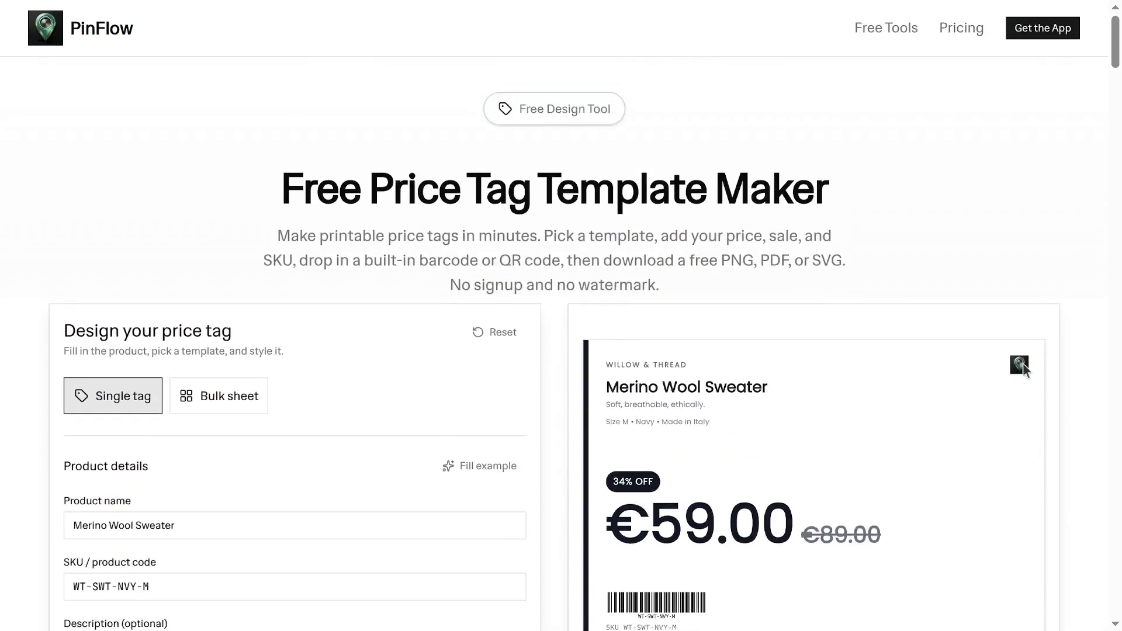
scroll(276, 454, "down", 5)
scroll(298, 466, "up", 5)
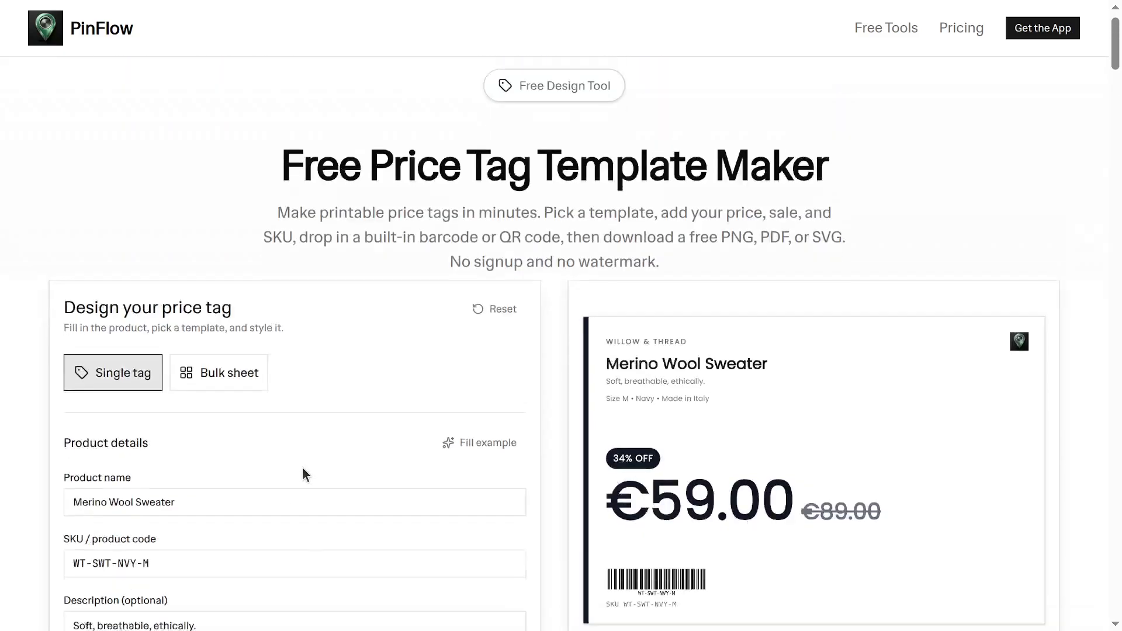
Apply the pale blue retail and shelf label template that has a product image area.
scroll(303, 473, "down", 6)
left_click(146, 526)
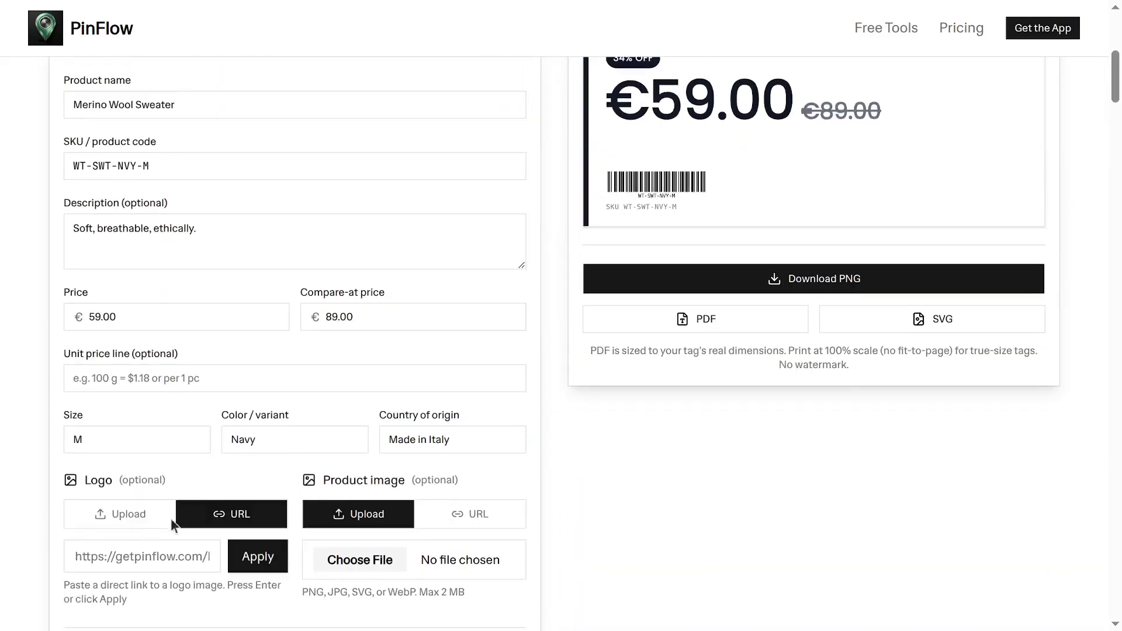
scroll(384, 584, "down", 10)
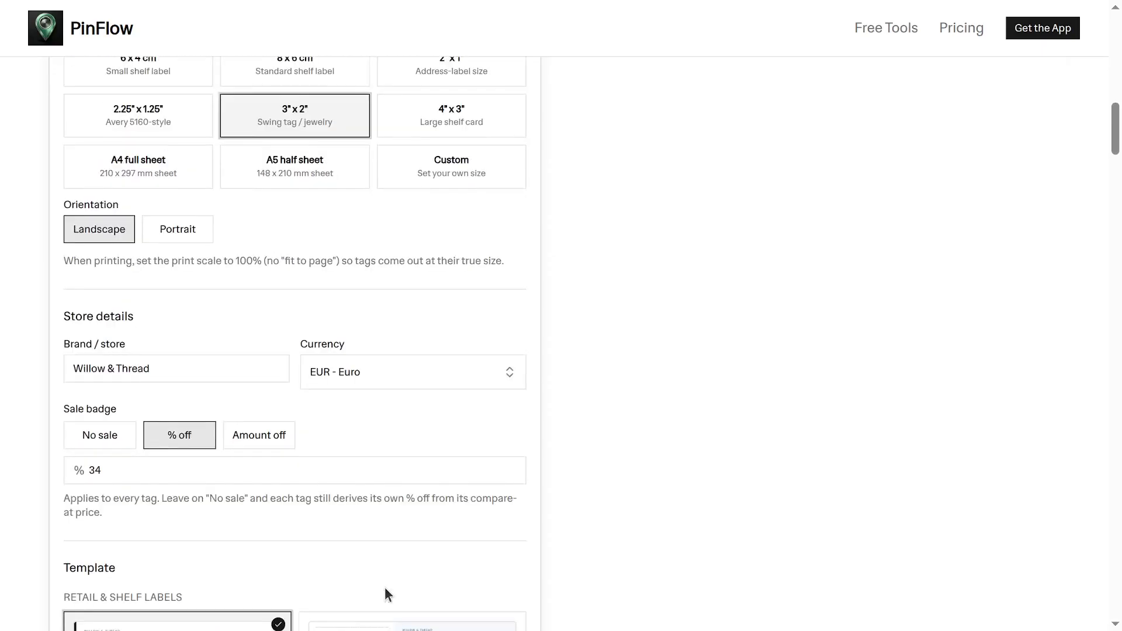
scroll(384, 586, "up", 3)
scroll(409, 286, "down", 11)
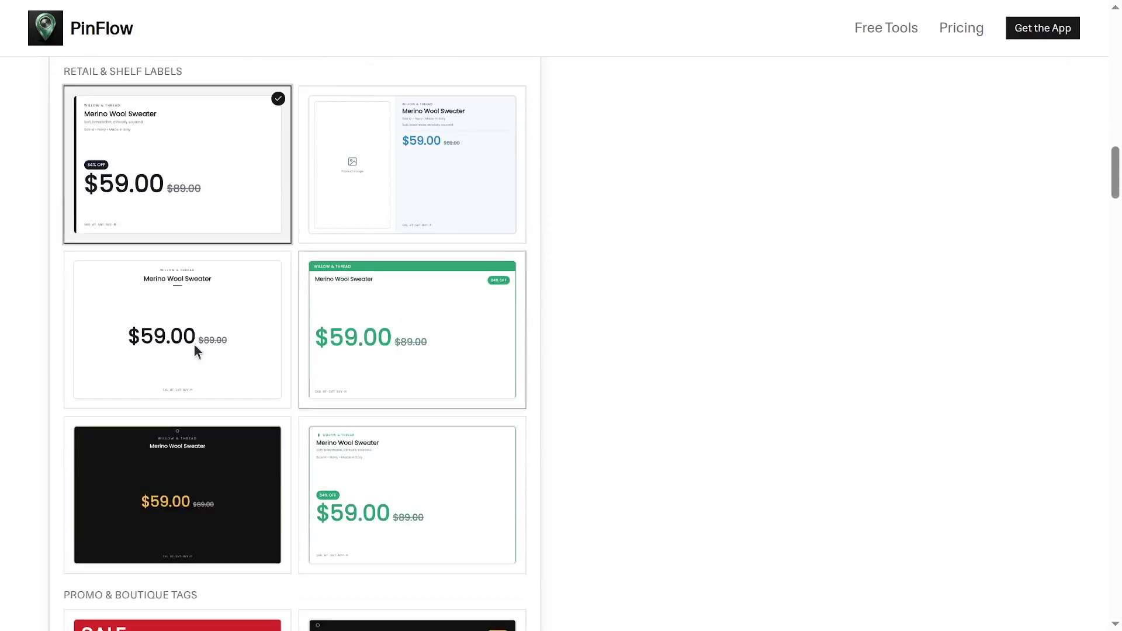
left_click(442, 178)
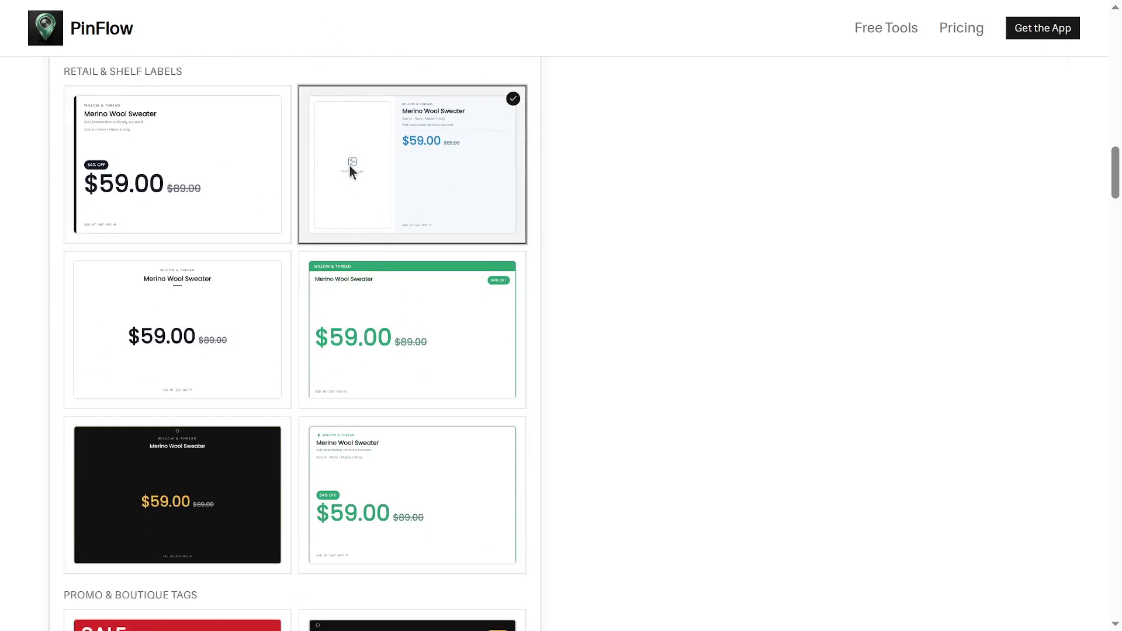
Set the tag's font to Lobster Two and check it in the preview.
scroll(350, 169, "up", 12)
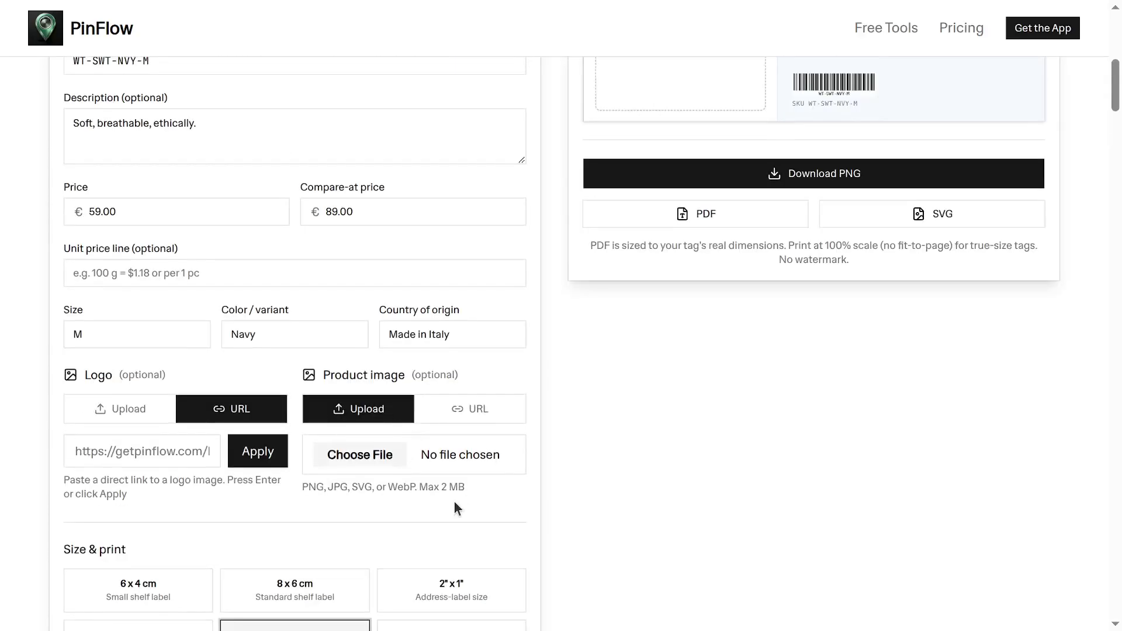
scroll(490, 518, "up", 2)
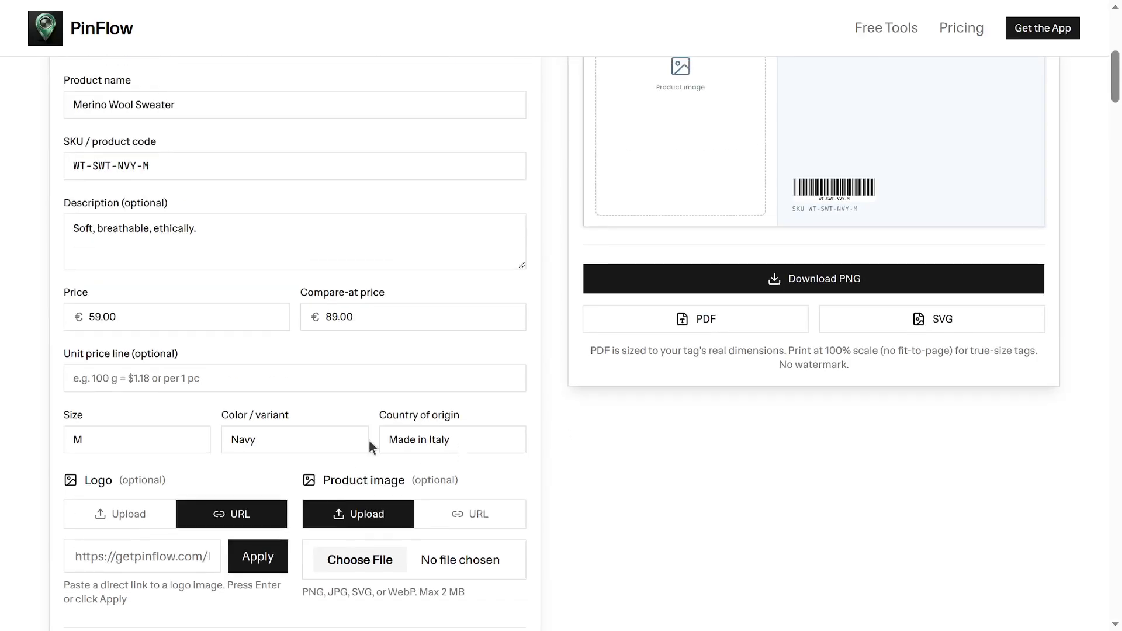
scroll(413, 561, "up", 4)
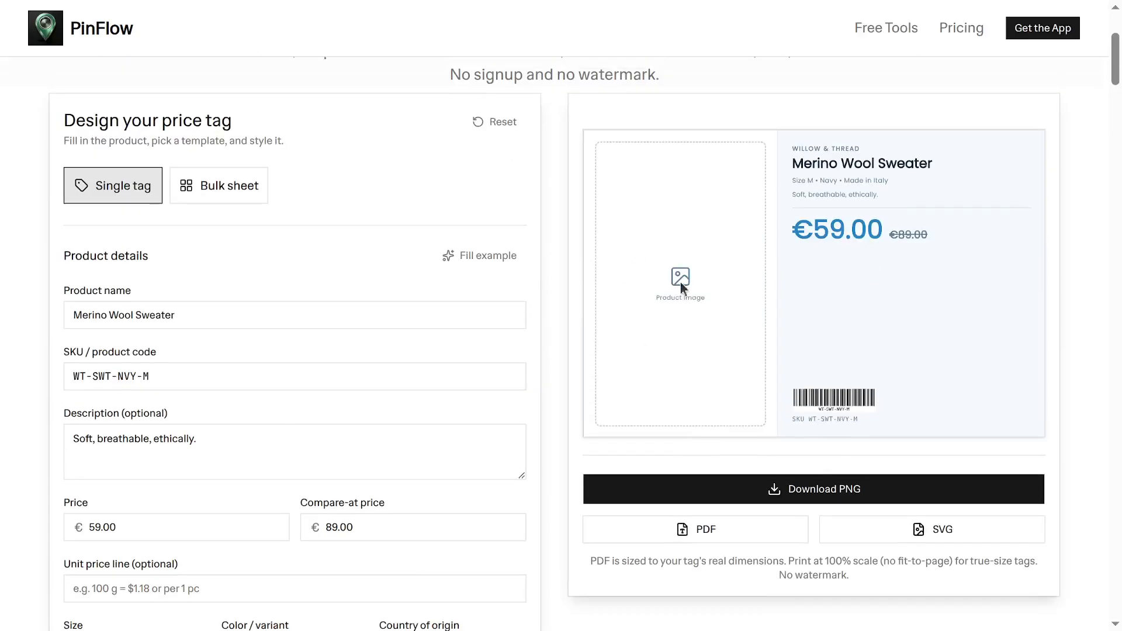
scroll(307, 402, "down", 20)
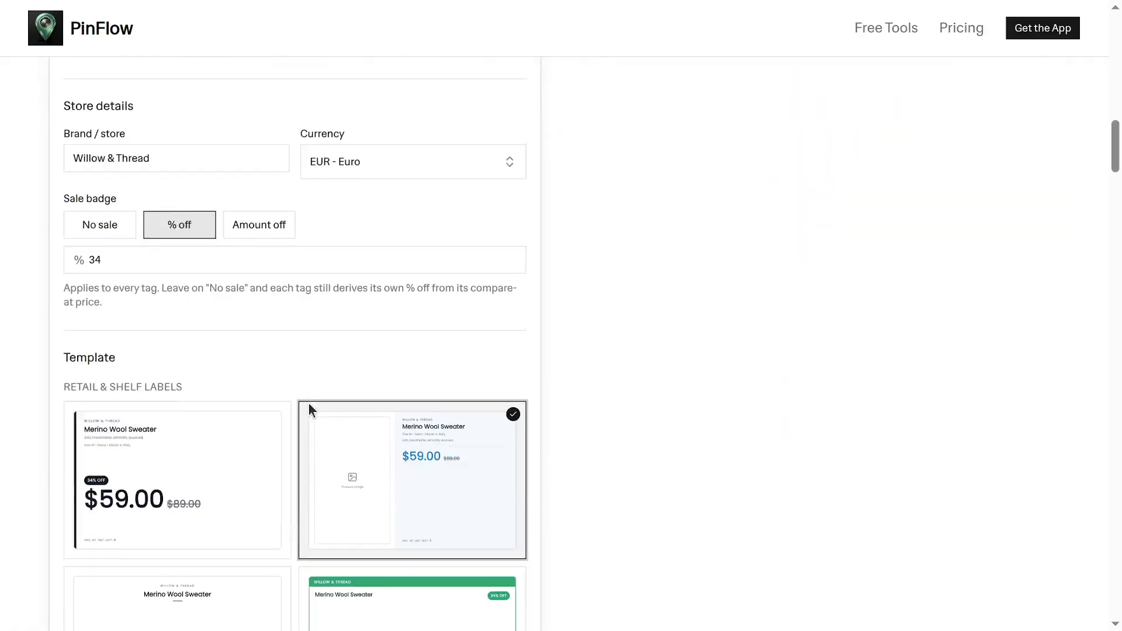
scroll(315, 407, "down", 20)
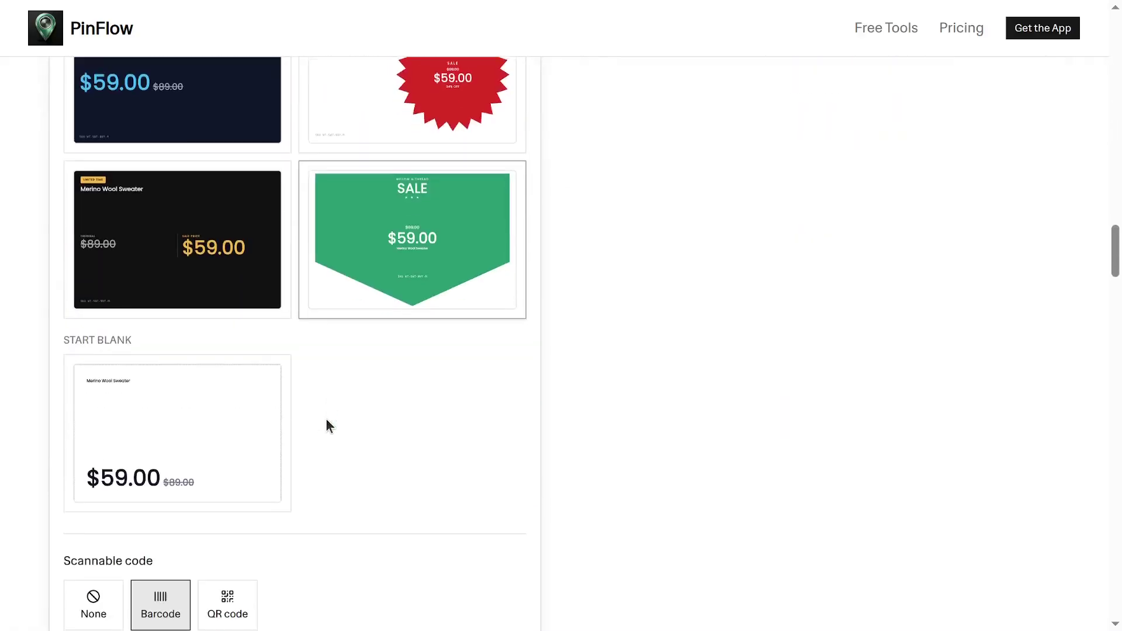
scroll(330, 426, "down", 4)
scroll(331, 426, "down", 6)
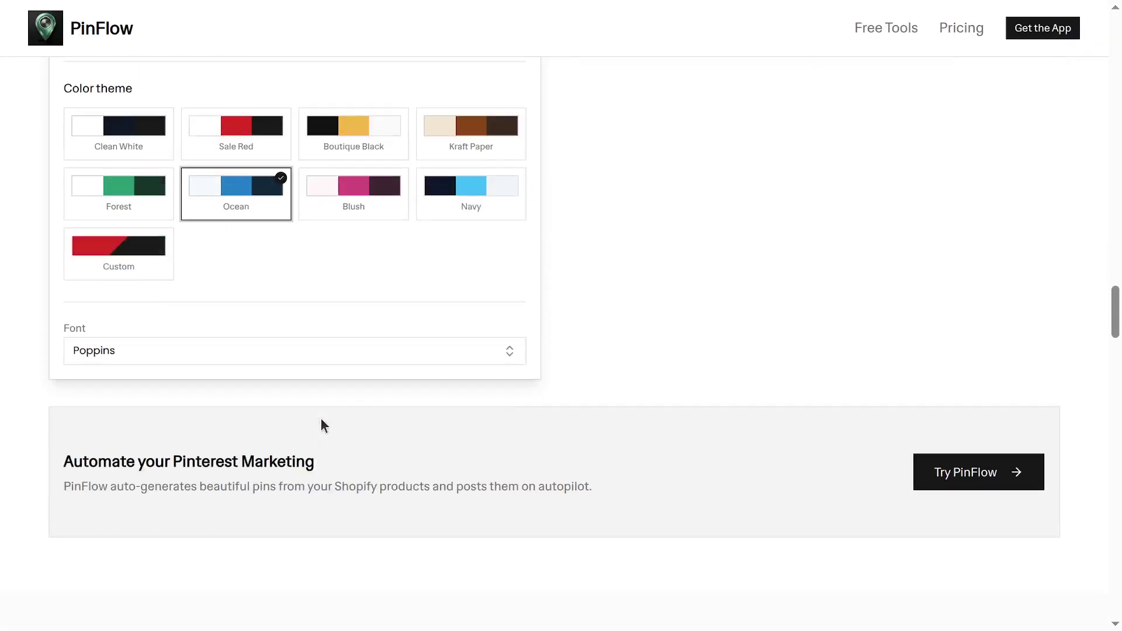
left_click(165, 360)
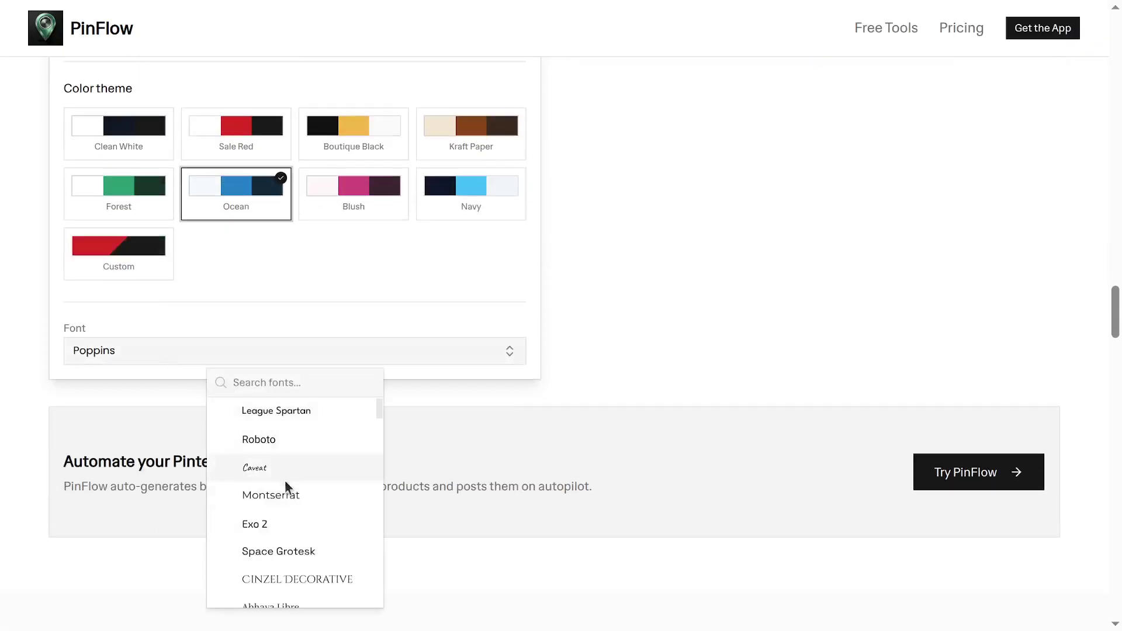
scroll(288, 518, "down", 10)
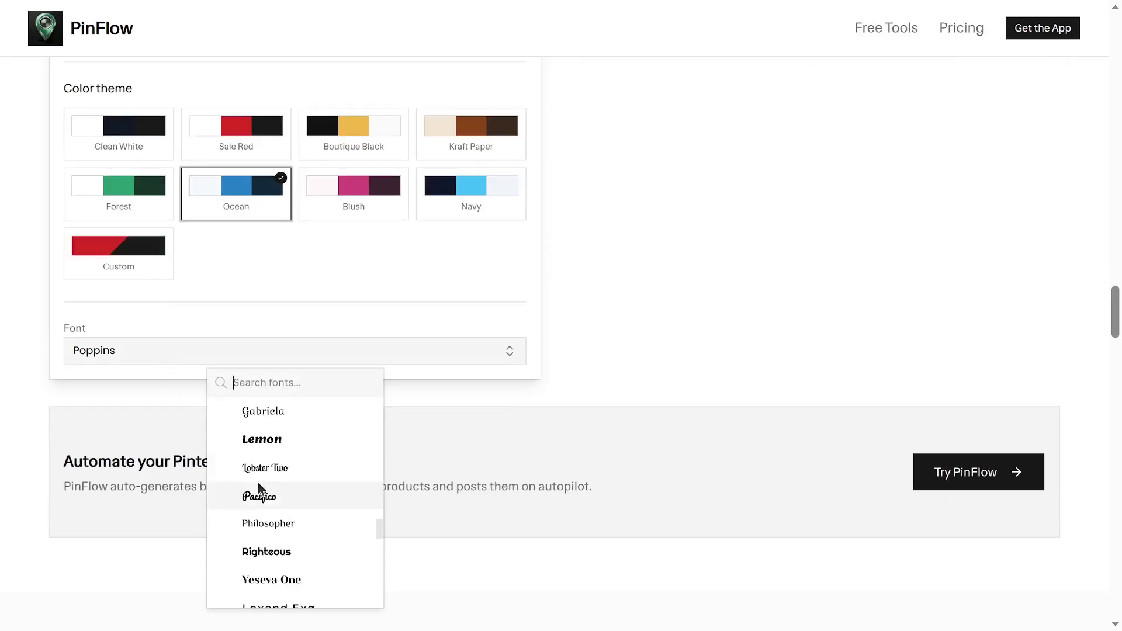
left_click(268, 468)
scroll(991, 421, "up", 20)
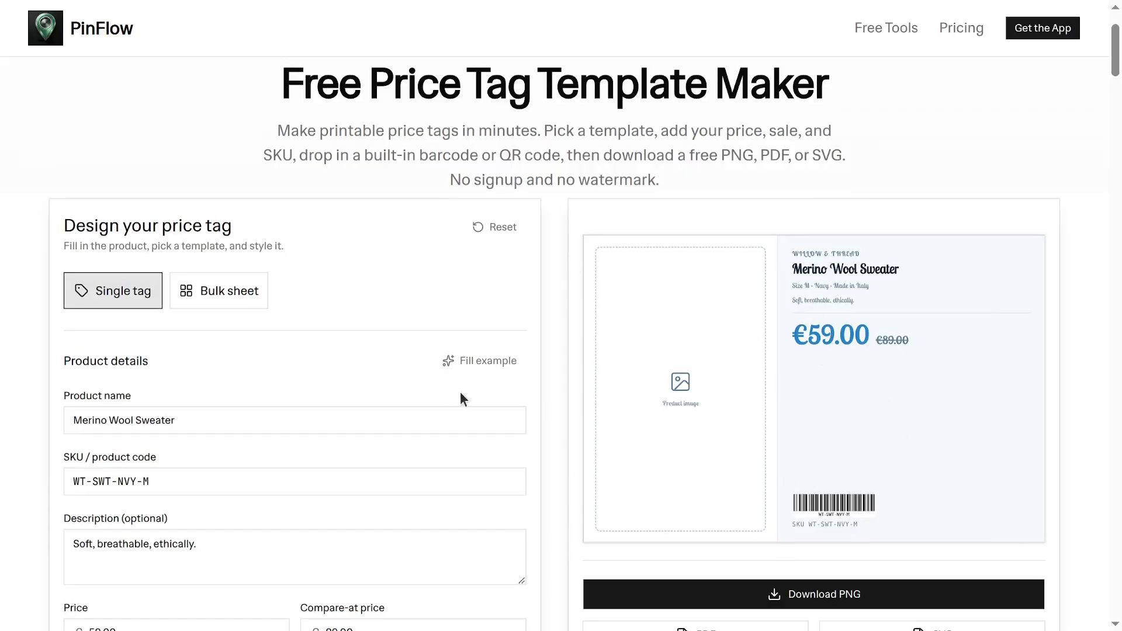
scroll(450, 409, "down", 5)
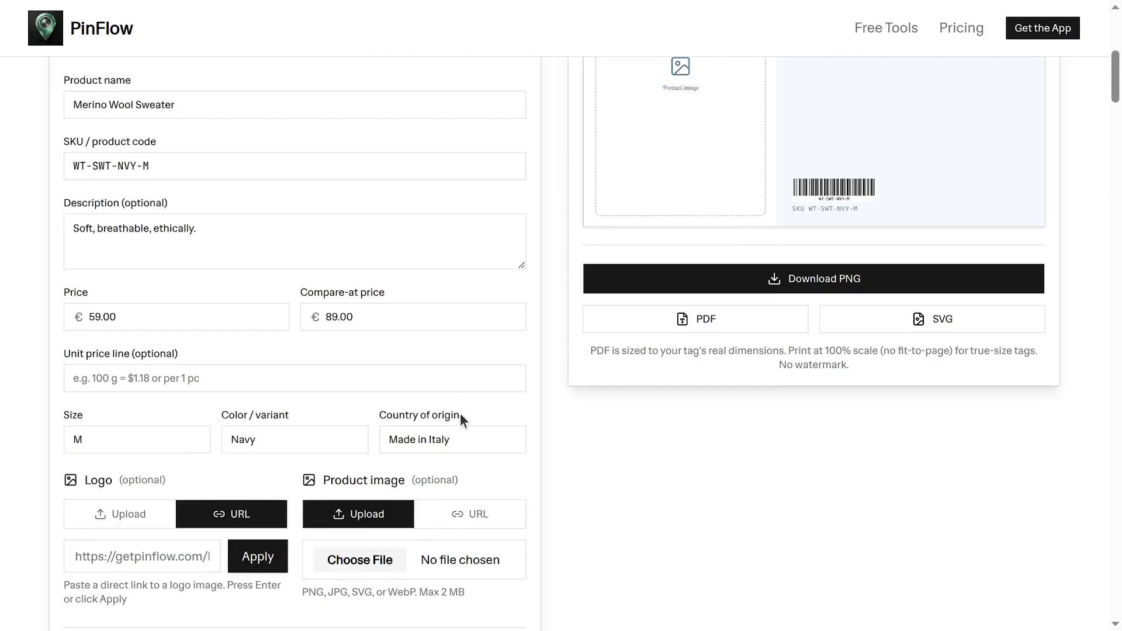
scroll(454, 448, "up", 5)
Try the QR code as the tag's scannable code and switch back to the barcode.
scroll(454, 448, "down", 20)
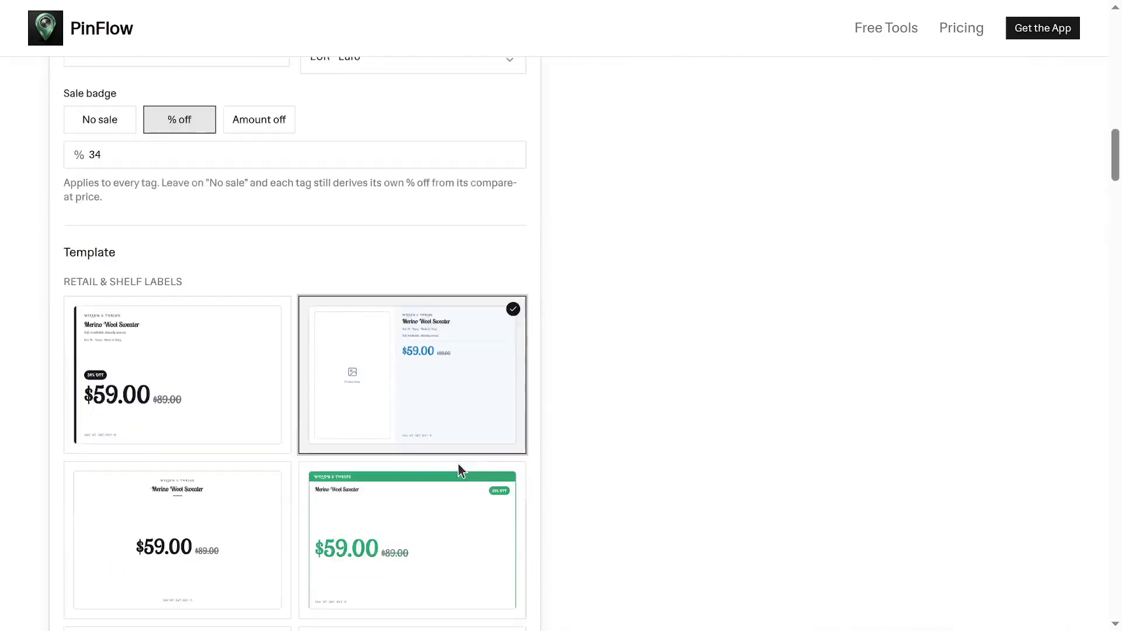
scroll(458, 463, "down", 10)
scroll(458, 463, "up", 5)
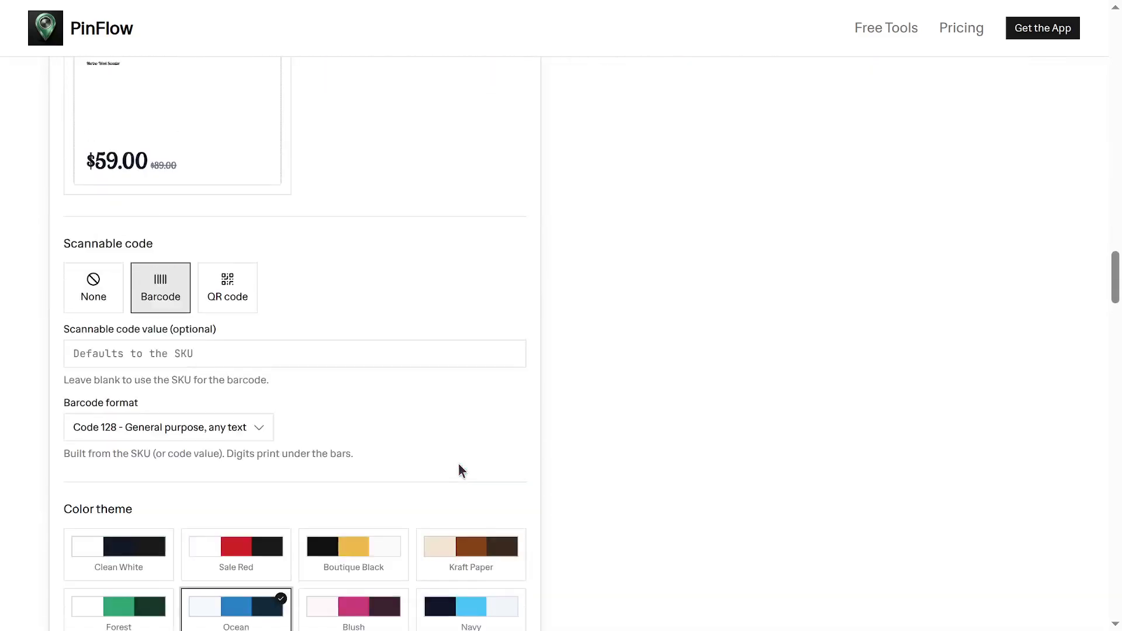
left_click(232, 295)
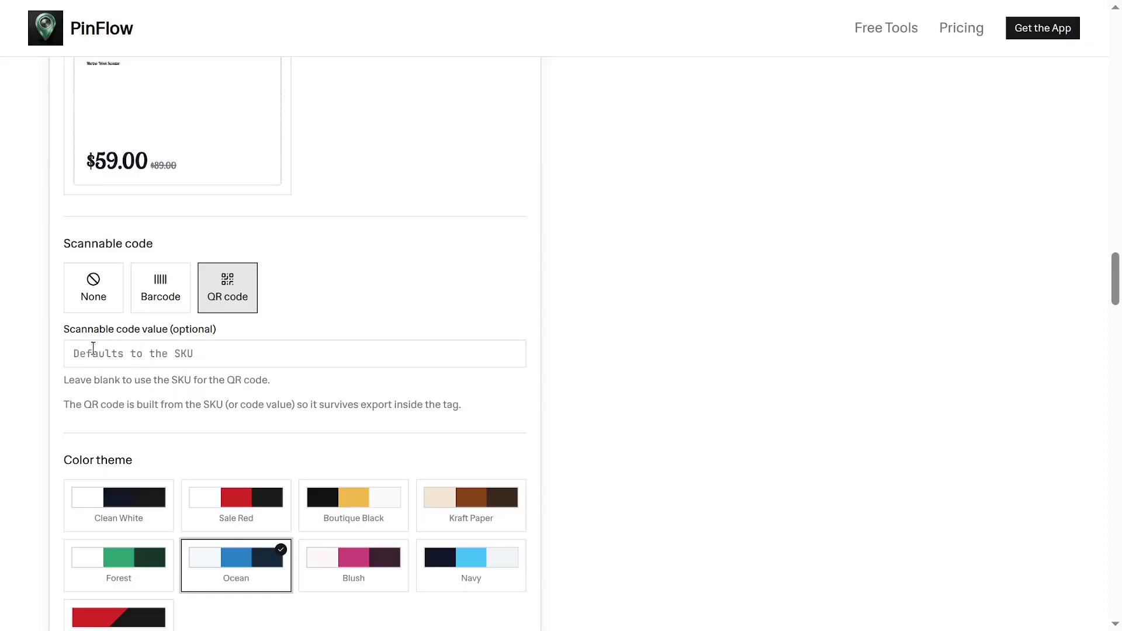
left_click(161, 286)
left_click(232, 280)
left_click(167, 290)
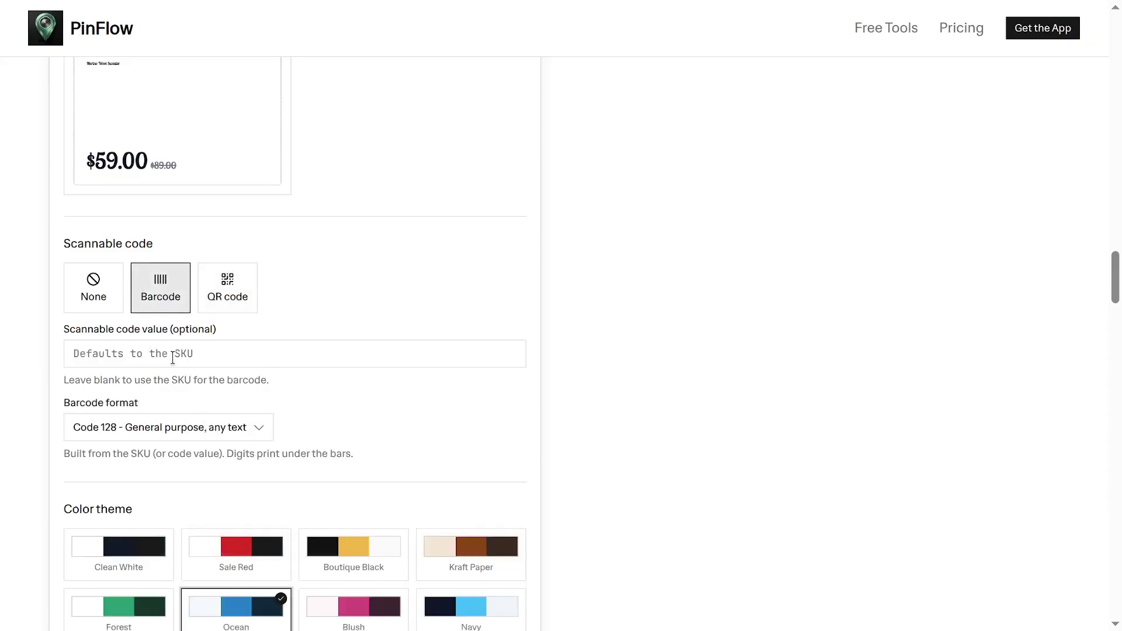
Try the UPC-A barcode format and replace it with Code 39 - Uppercase letters and digits.
left_click(191, 426)
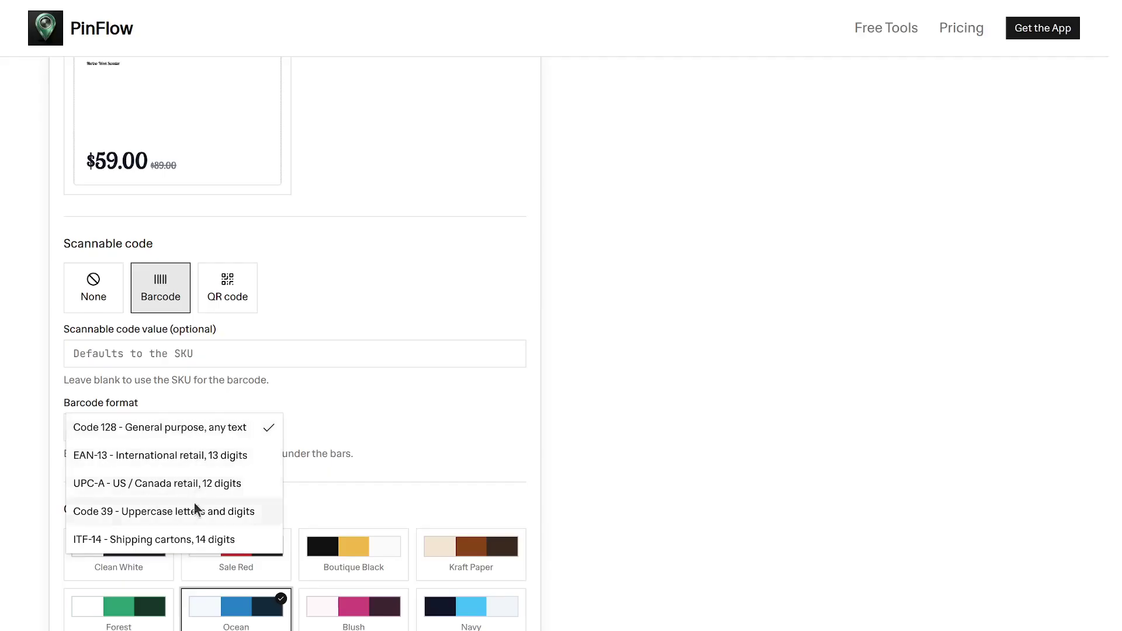
left_click(163, 485)
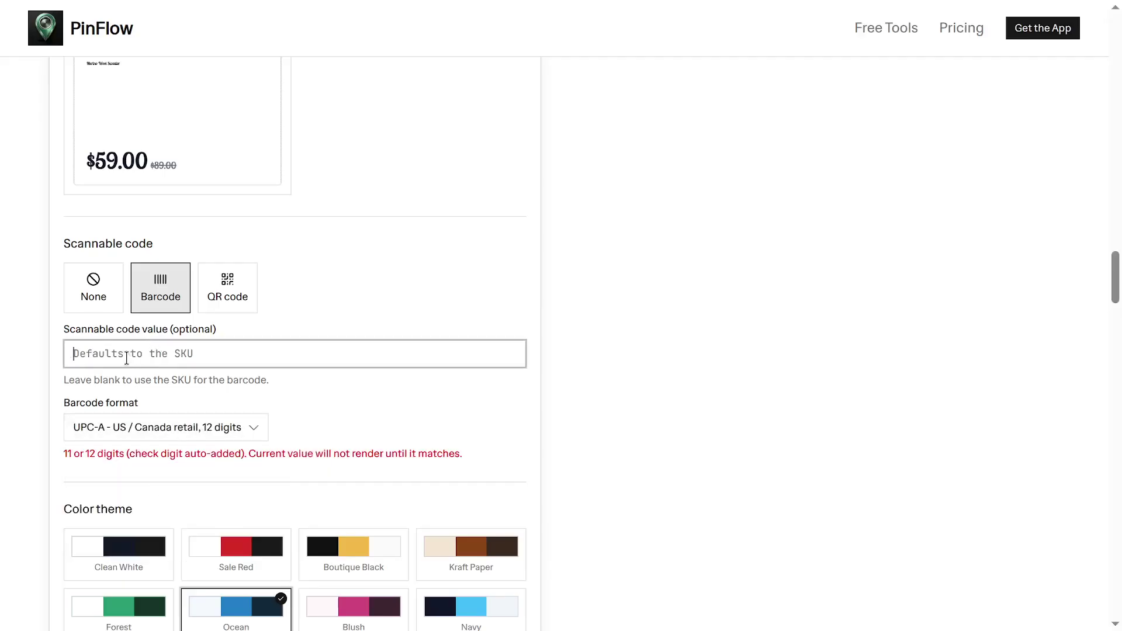
left_click(143, 428)
left_click(146, 456)
scroll(541, 352, "up", 10)
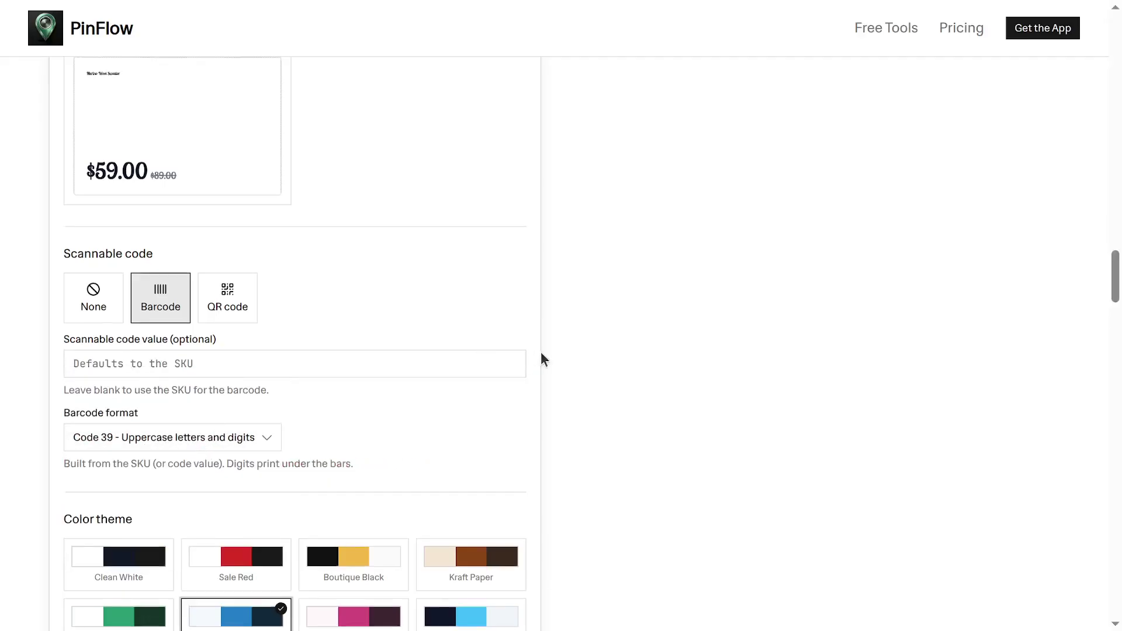
scroll(555, 409, "down", 3)
scroll(537, 444, "down", 20)
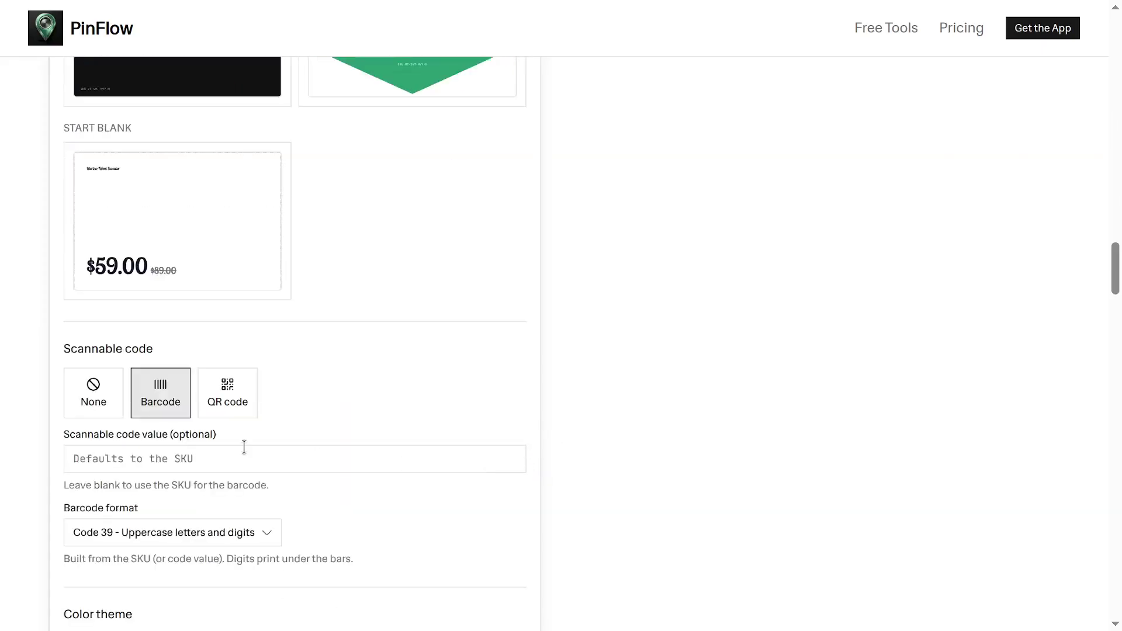
Remove the scannable code from the tag by setting it to None, and check the preview.
left_click(93, 391)
scroll(415, 443, "up", 20)
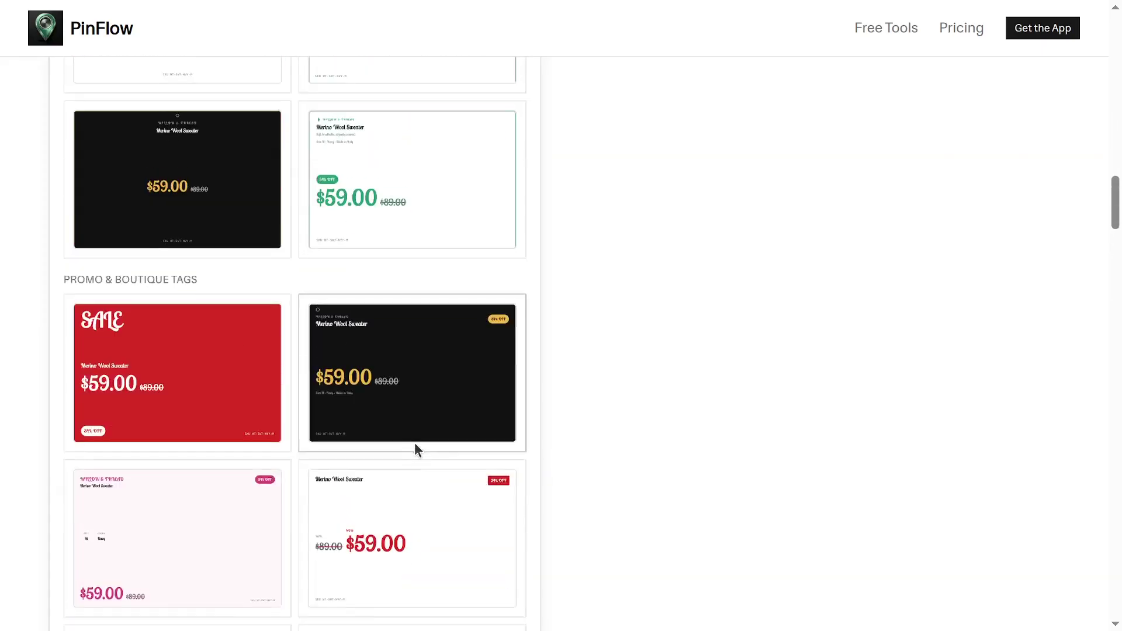
scroll(421, 444, "up", 8)
Try the A5 half sheet size for the tag and check it in the preview.
scroll(421, 444, "down", 10)
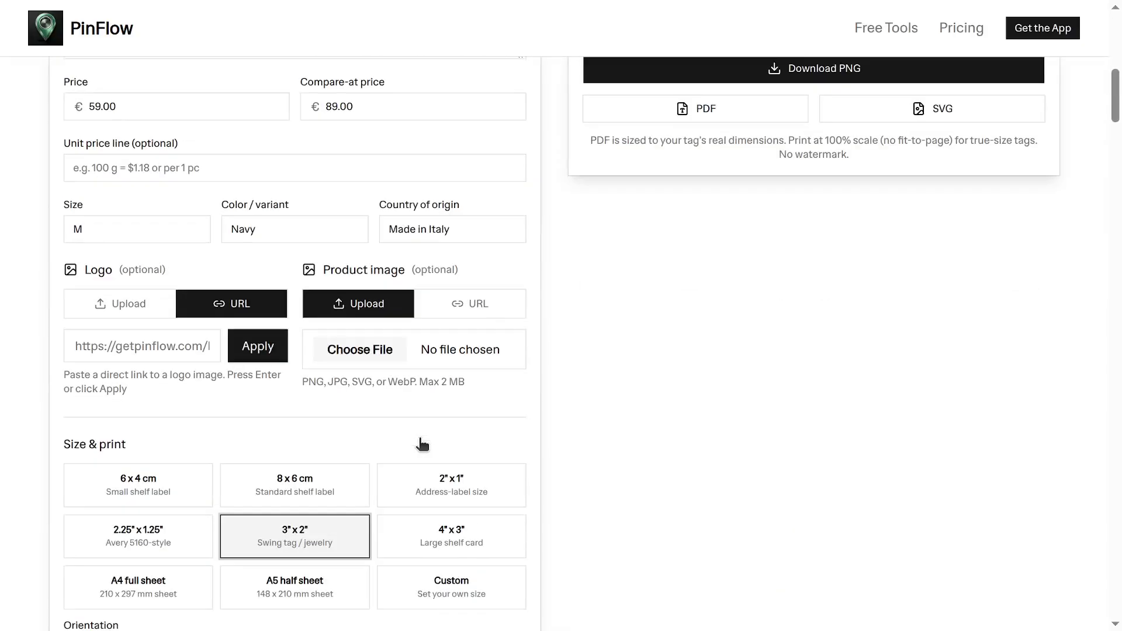
scroll(419, 440, "down", 2)
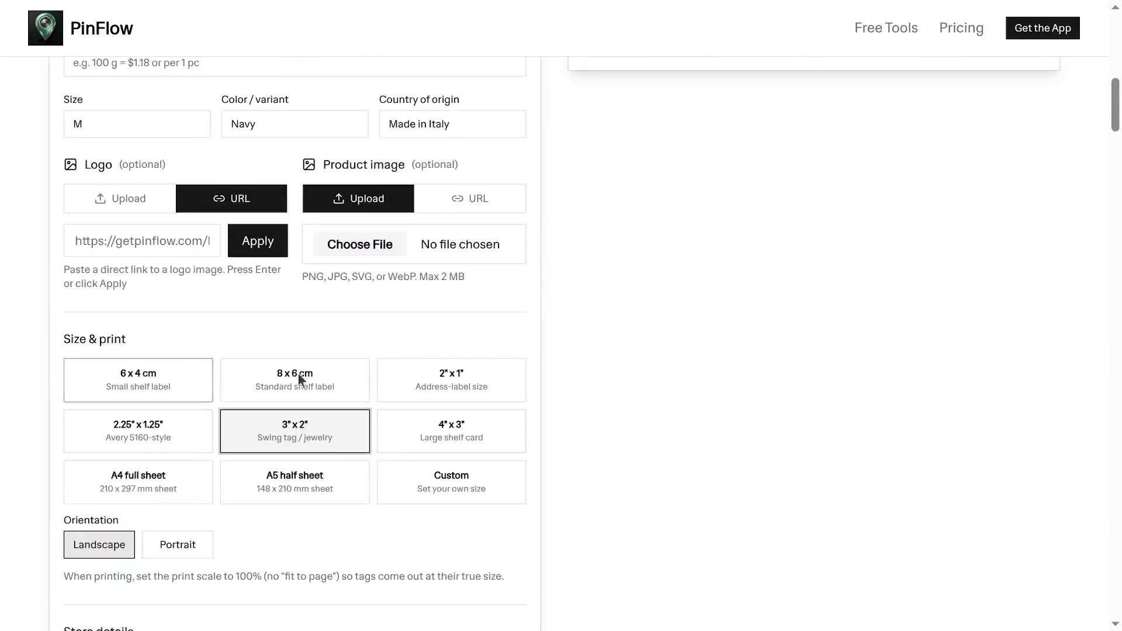
scroll(758, 392, "up", 7)
scroll(615, 181, "down", 9)
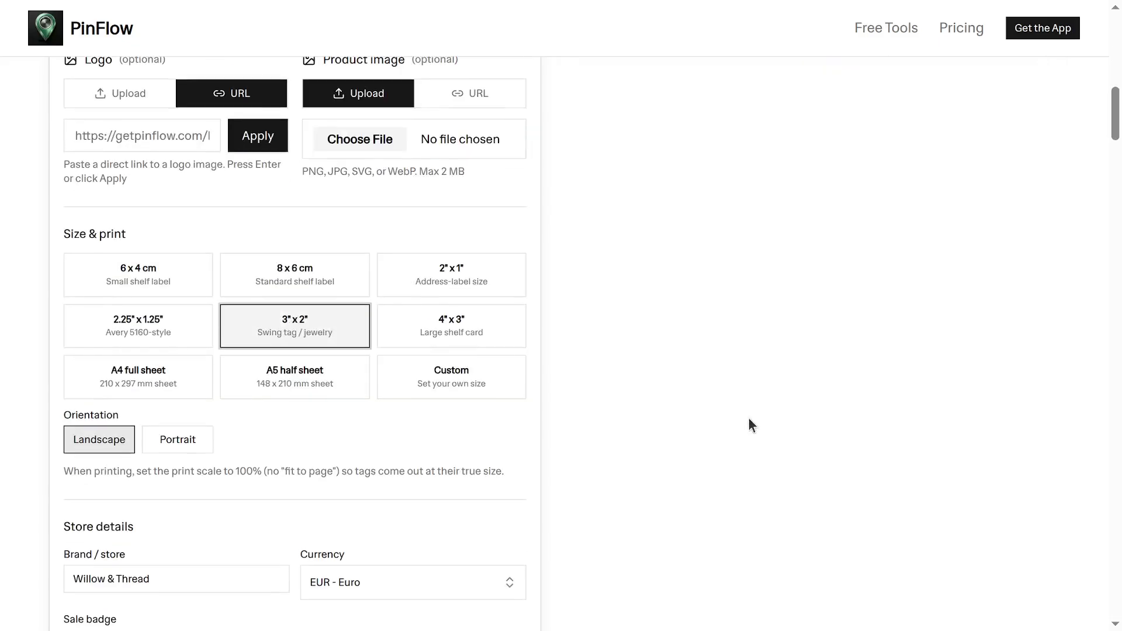
left_click(284, 381)
scroll(651, 296, "up", 8)
scroll(726, 365, "down", 8)
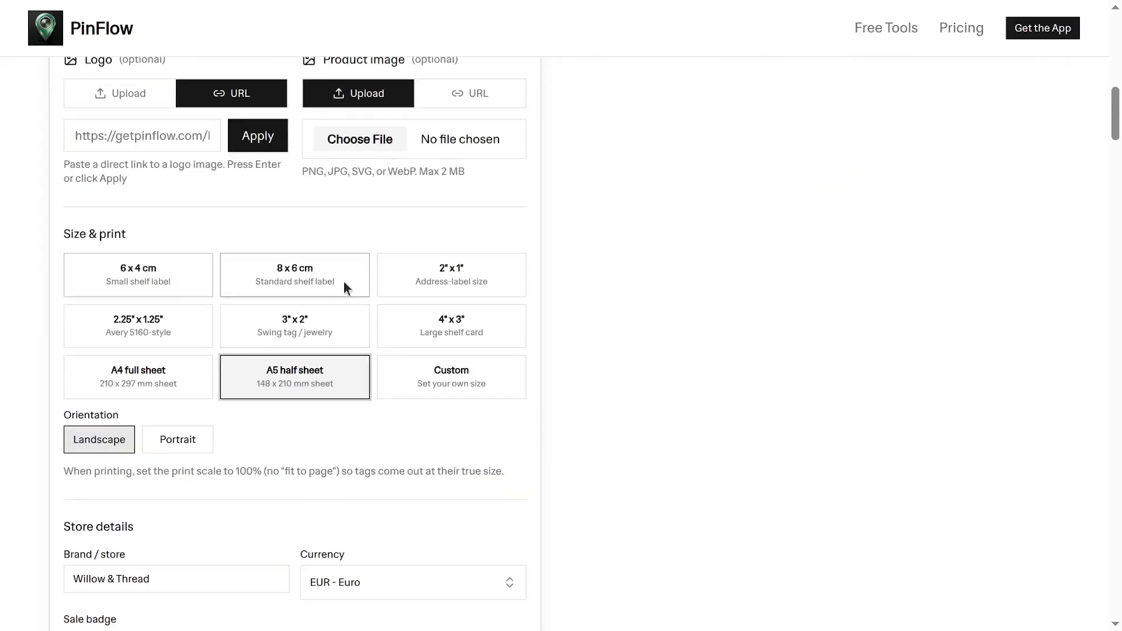
Set the tag size to the 2" x 1" address-label size and check the preview.
left_click(469, 293)
scroll(839, 359, "up", 8)
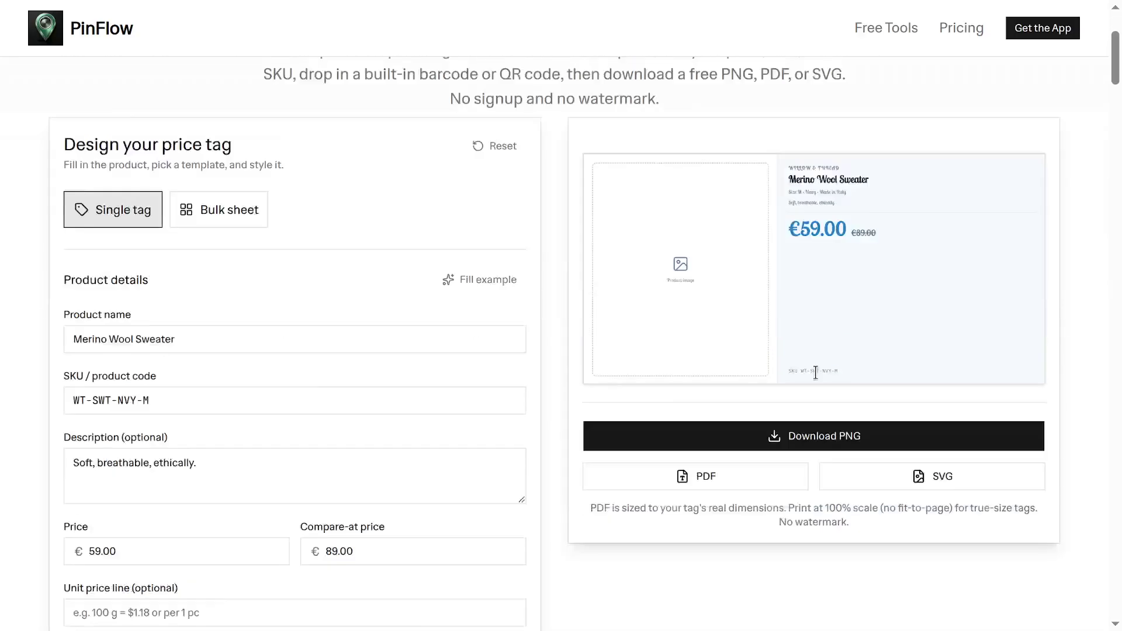
scroll(491, 420, "down", 10)
Download the finished single tag as a PDF.
scroll(765, 443, "up", 10)
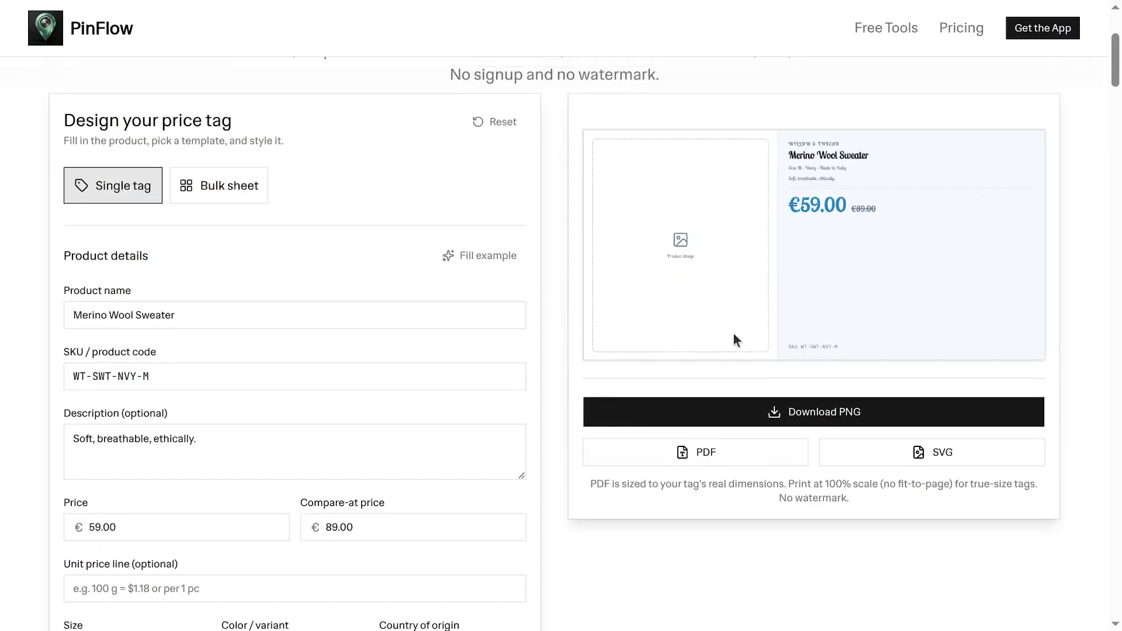
left_click(756, 453)
scroll(328, 304, "up", 4)
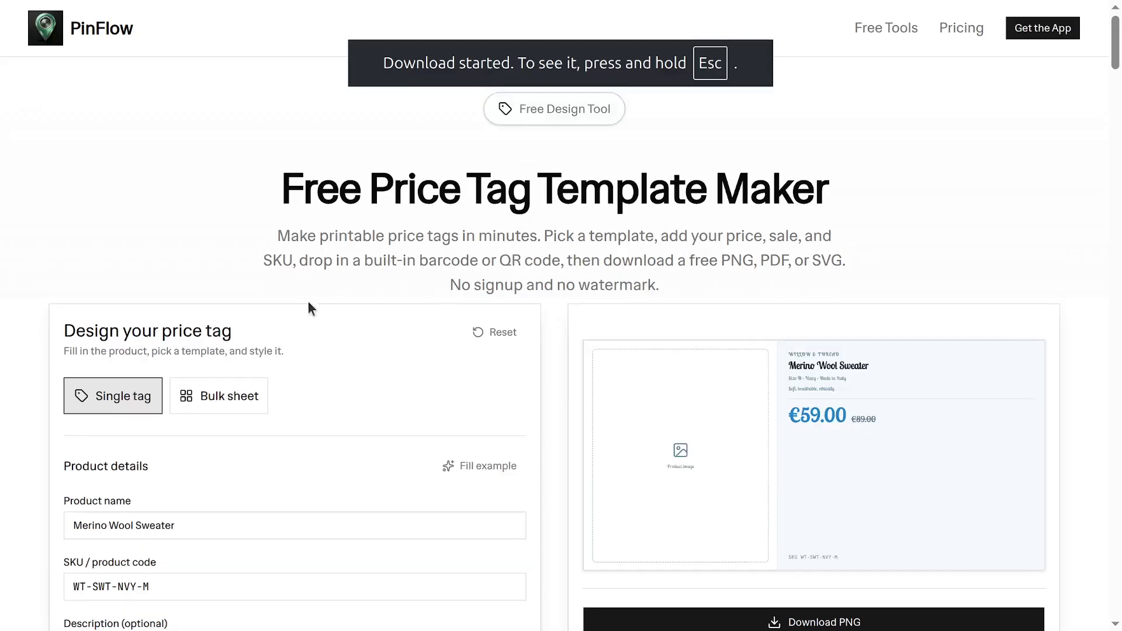
Switch the design to a bulk sheet and review its product list, sheet preview and download options.
scroll(321, 377, "down", 2)
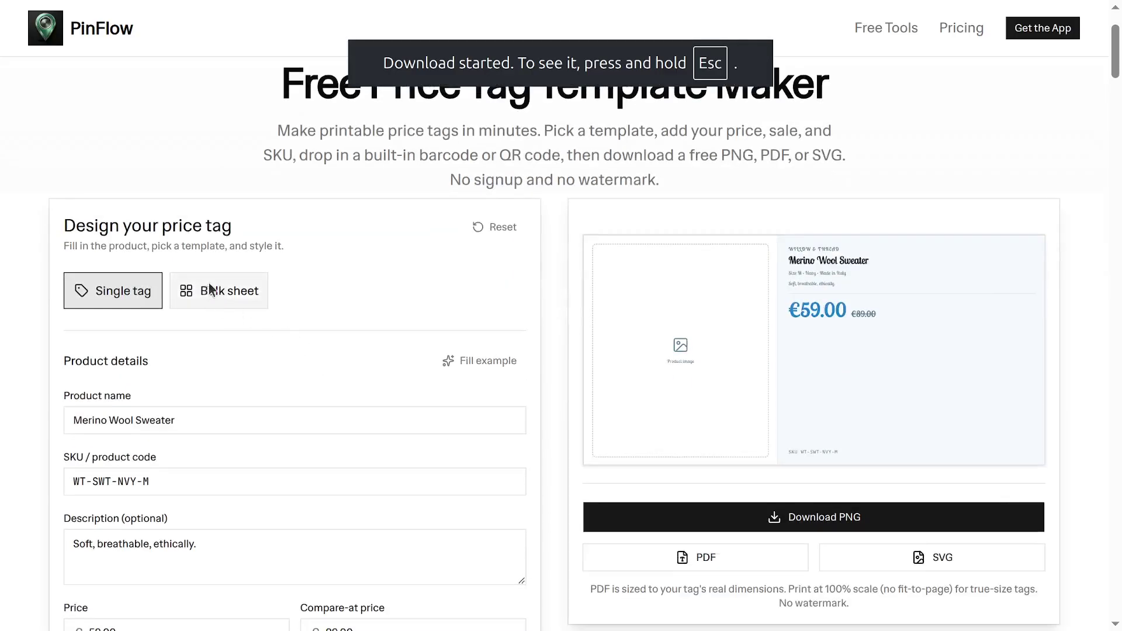
left_click(232, 295)
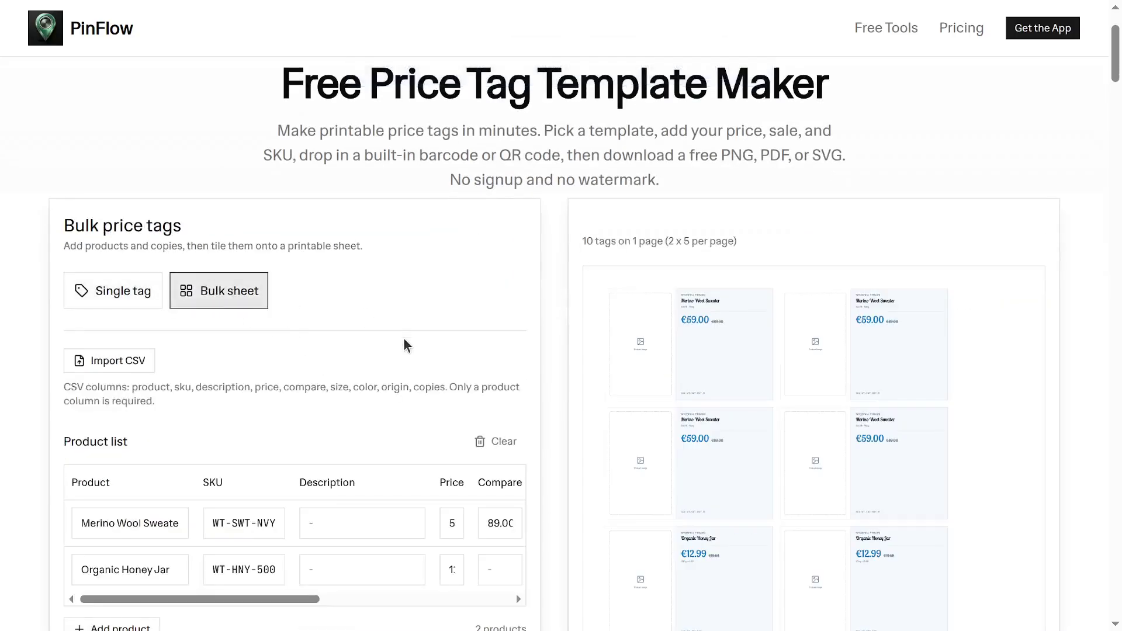
scroll(403, 350, "down", 3)
scroll(656, 391, "up", 3)
scroll(664, 442, "down", 4)
scroll(666, 444, "down", 3)
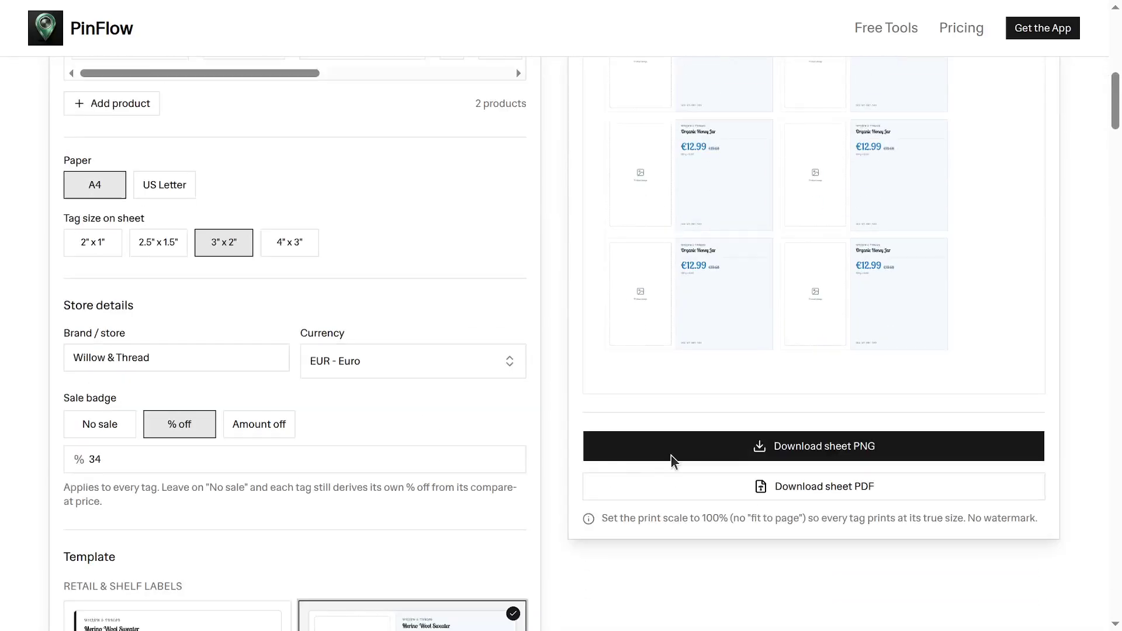
scroll(671, 458, "up", 6)
scroll(128, 216, "down", 2)
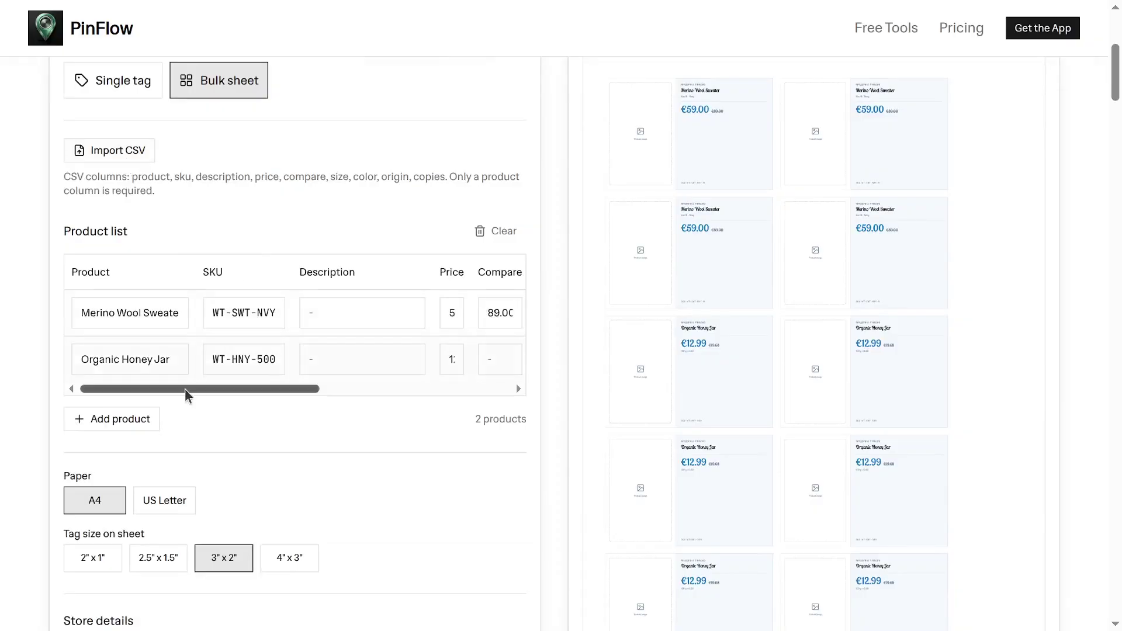
Add an empty row to the product list and open the CSV import file chooser without selecting a file.
left_click(141, 429)
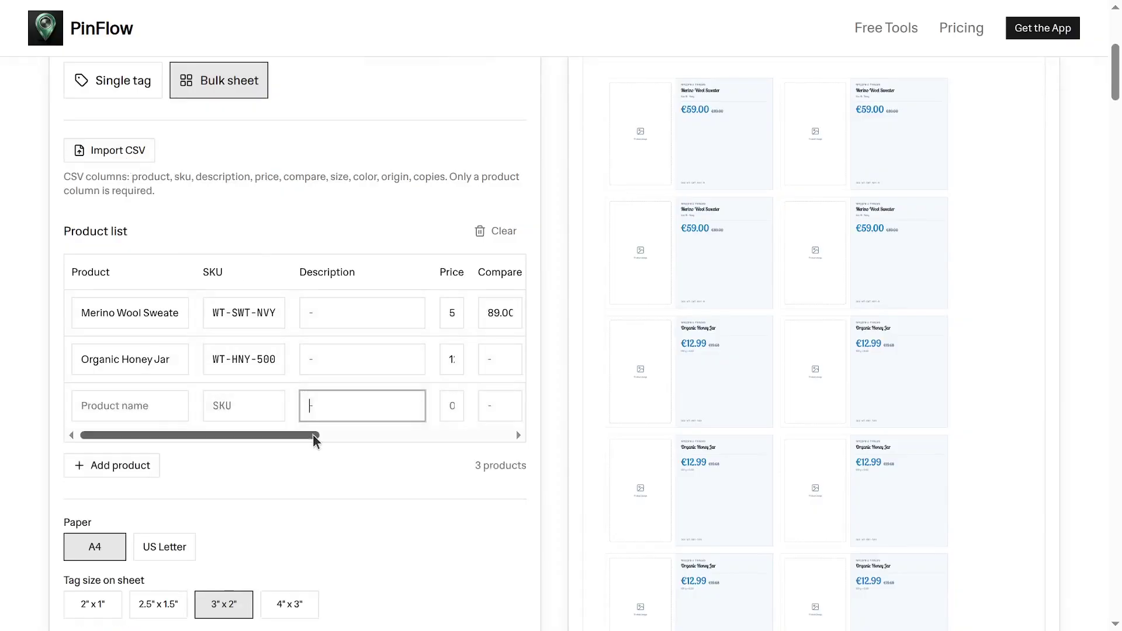
left_click_drag(316, 435, 87, 363)
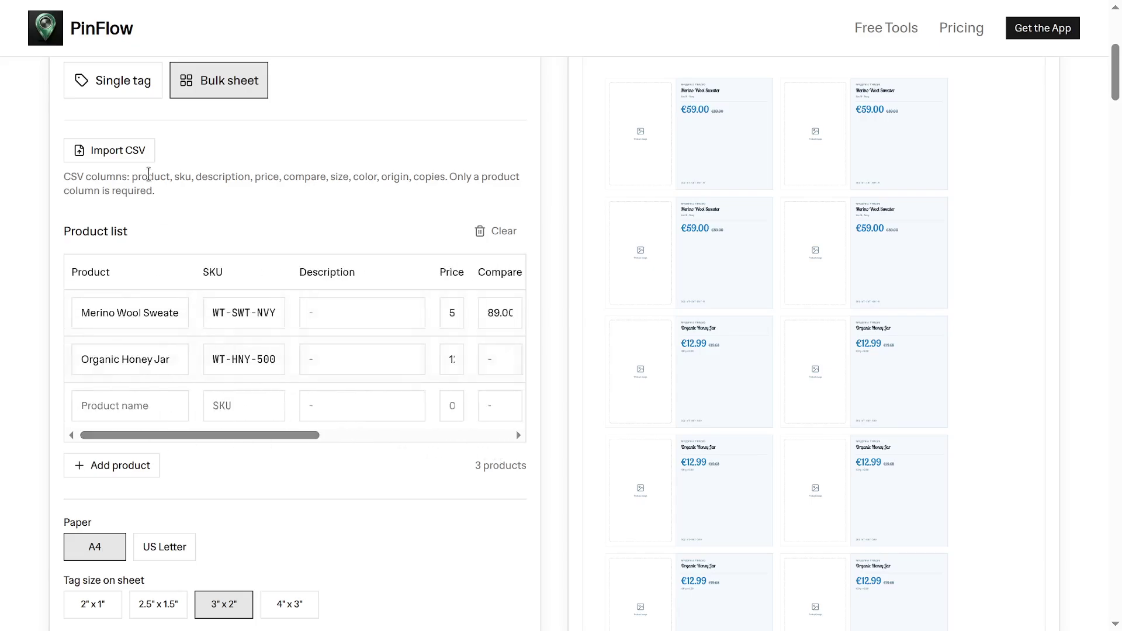
left_click(95, 150)
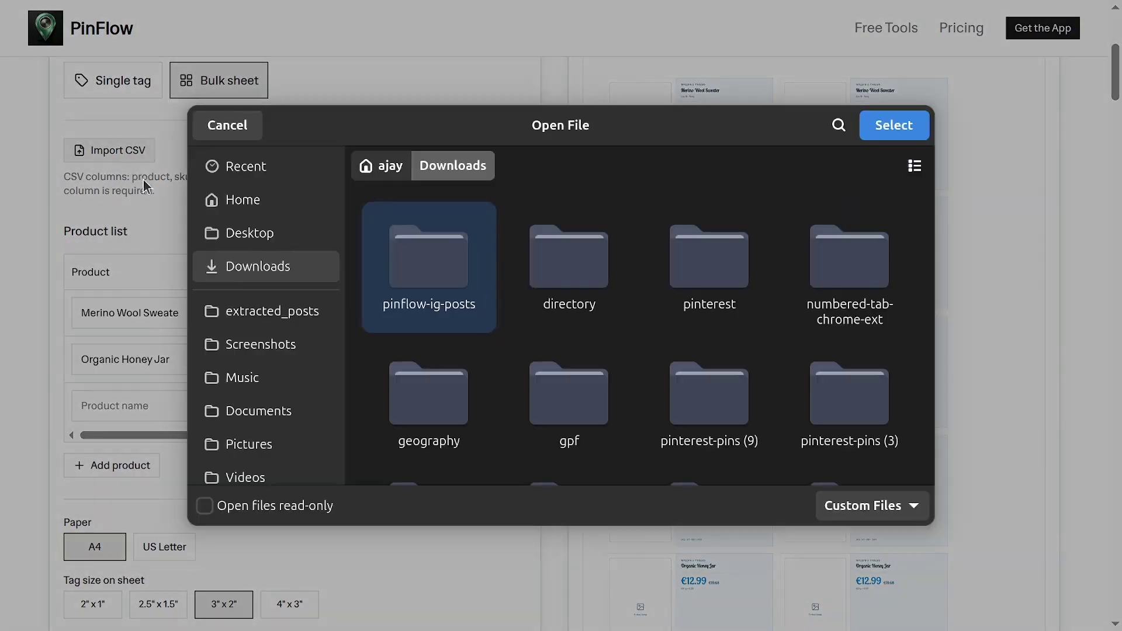
left_click(248, 124)
Set the bulk sheet's paper to US Letter and review the tiled tags in the preview.
scroll(265, 333, "down", 4)
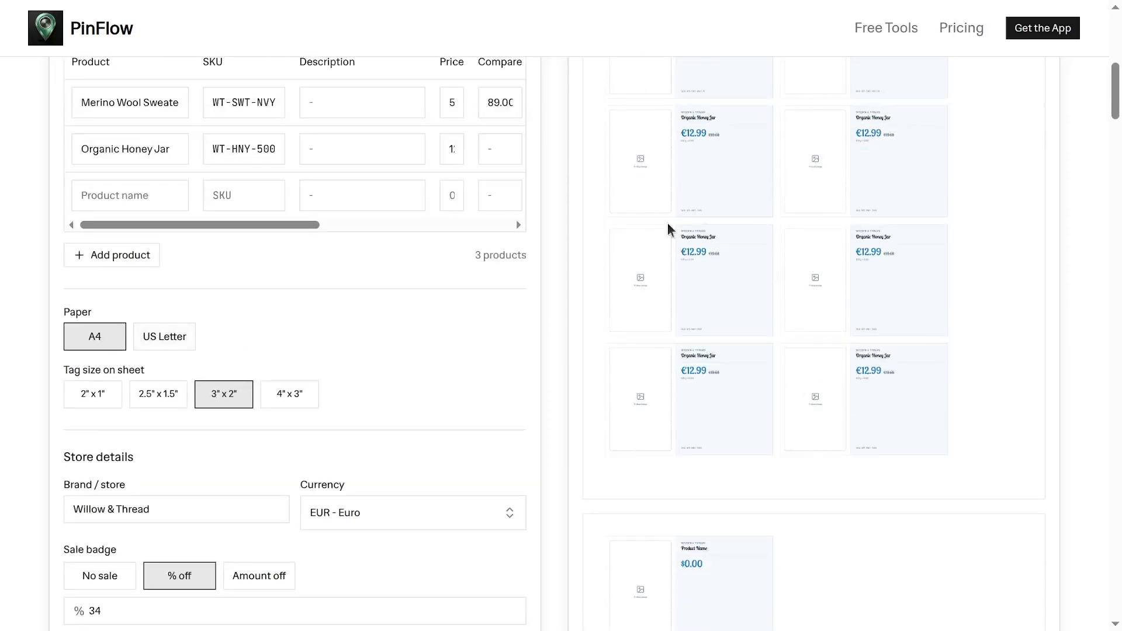
left_click(163, 336)
scroll(972, 397, "up", 4)
scroll(971, 396, "up", 2)
scroll(691, 243, "down", 10)
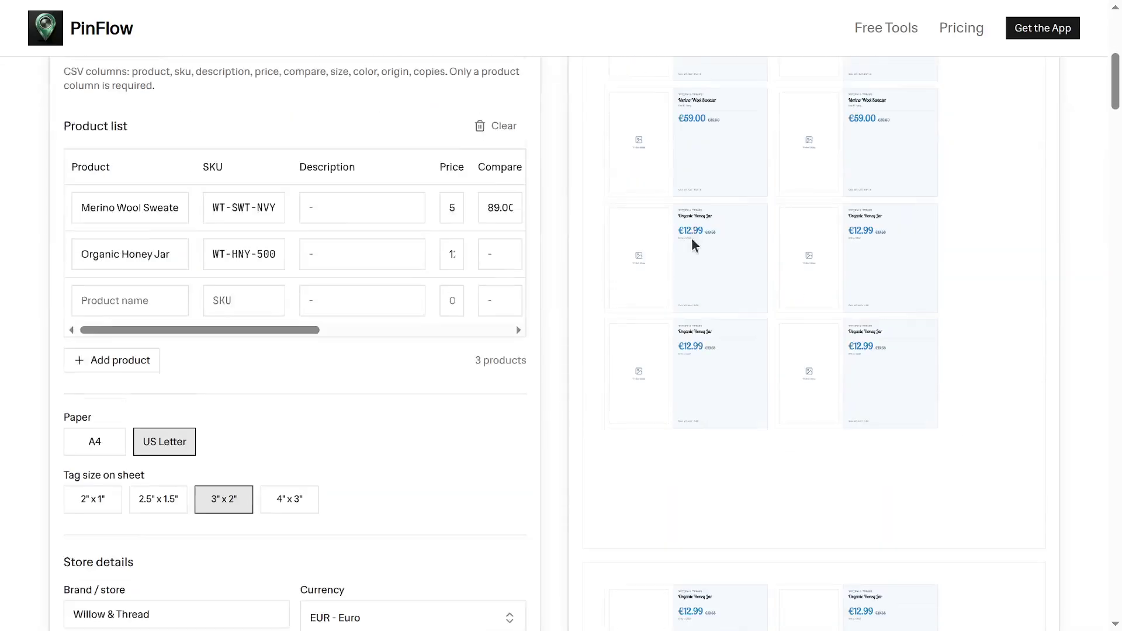
Compare the 2.5" x 1.5" and 3" x 2" tag sizes on the sheet and set the tag size to 4" x 3".
scroll(368, 304, "up", 4)
scroll(362, 304, "up", 3)
scroll(328, 304, "down", 2)
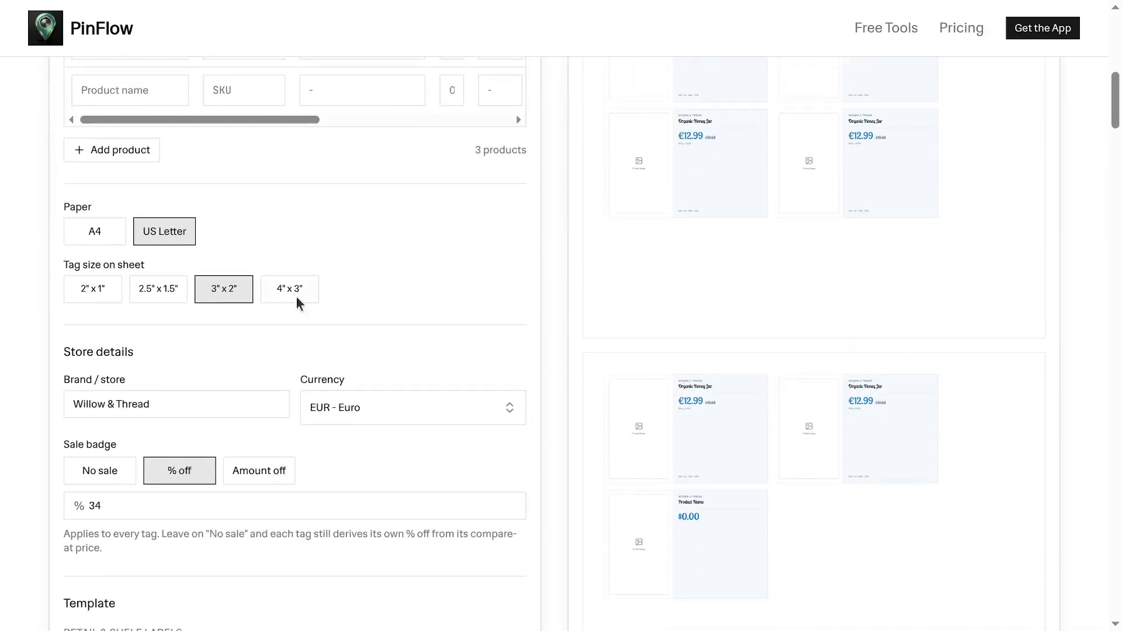
left_click(158, 289)
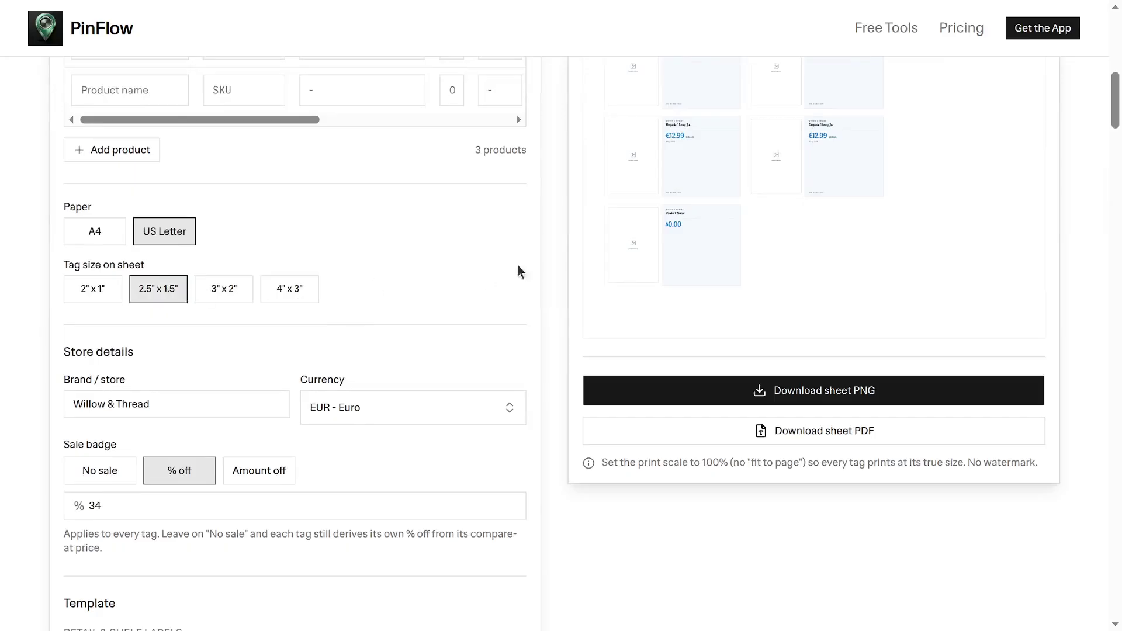
left_click(295, 295)
left_click(217, 295)
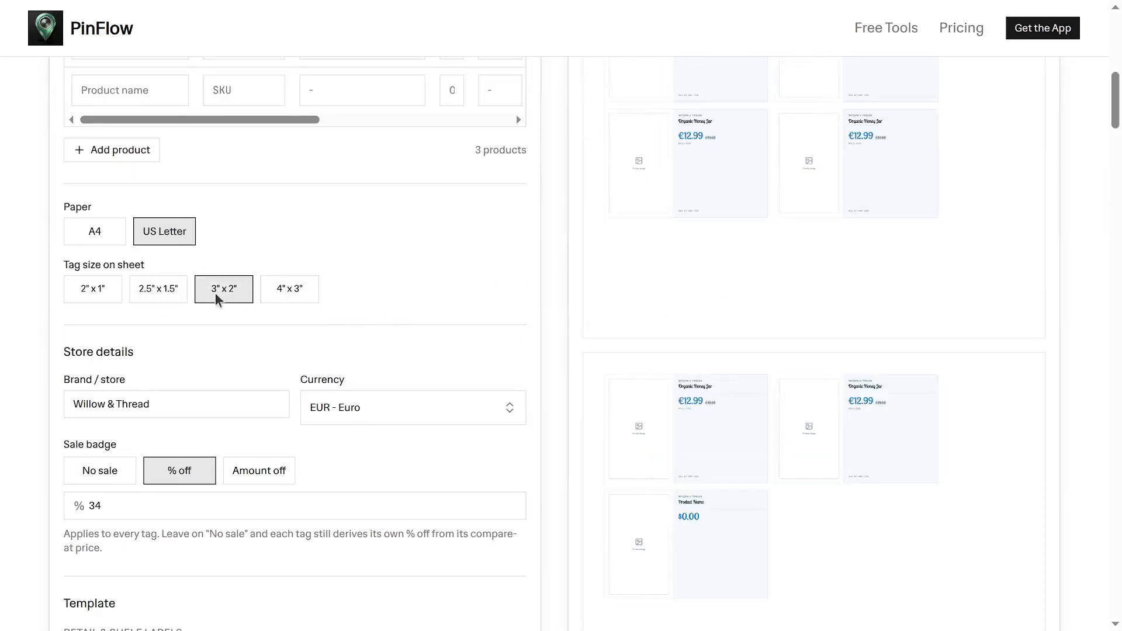
left_click(283, 289)
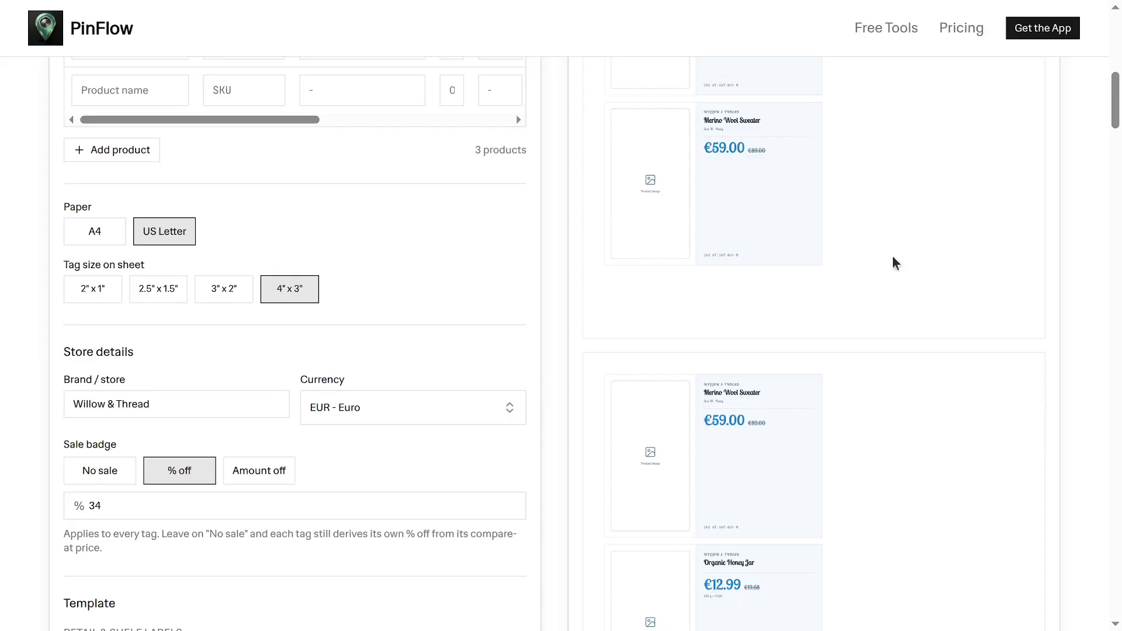
scroll(776, 325, "up", 5)
Download the bulk sheet of price tags as a PDF, keeping the current template, code and color theme.
scroll(875, 331, "down", 12)
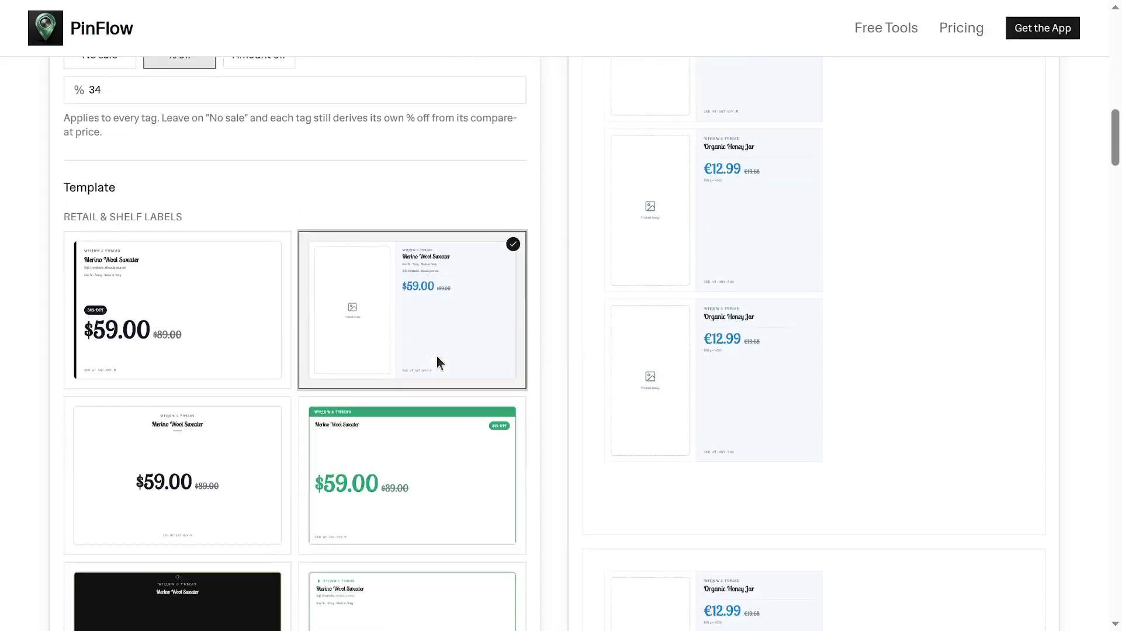
scroll(435, 353, "down", 7)
scroll(435, 353, "down", 15)
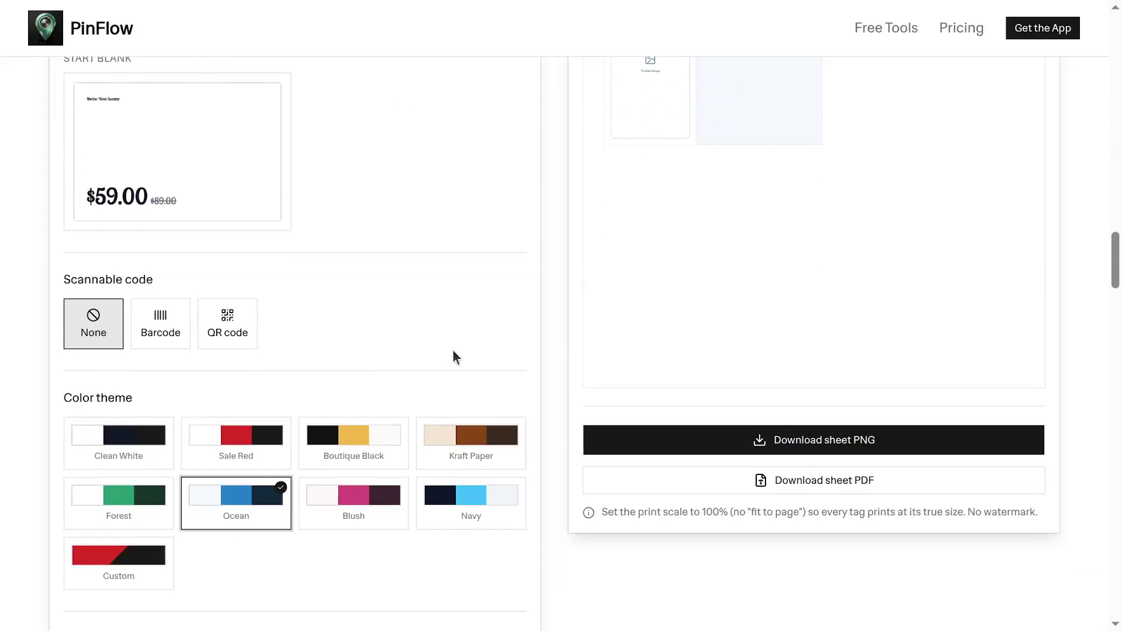
left_click(813, 482)
scroll(584, 267, "up", 10)
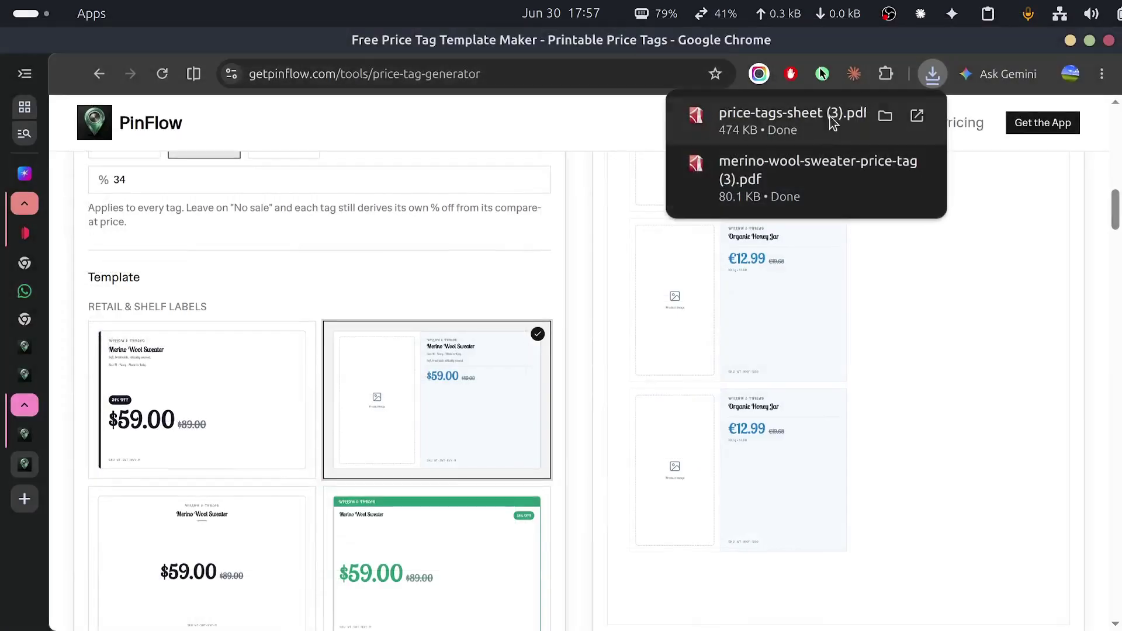
Open the downloaded price tag sheet PDF, examine the layout of its tags, and close it.
left_click(829, 120)
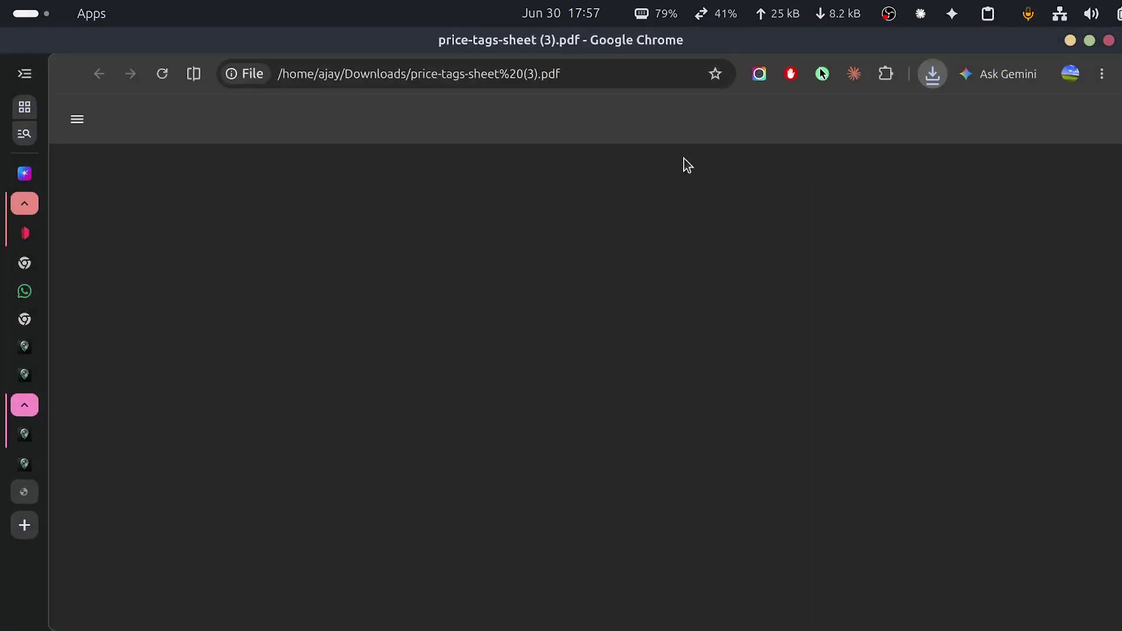
scroll(301, 225, "down", 8)
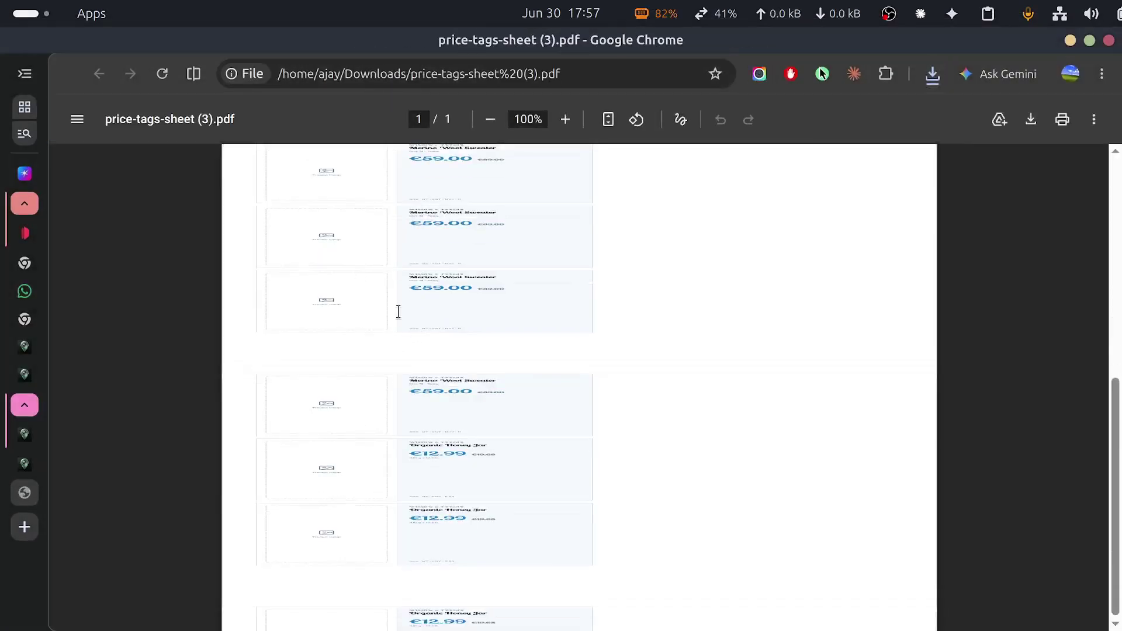
scroll(391, 451, "up", 7)
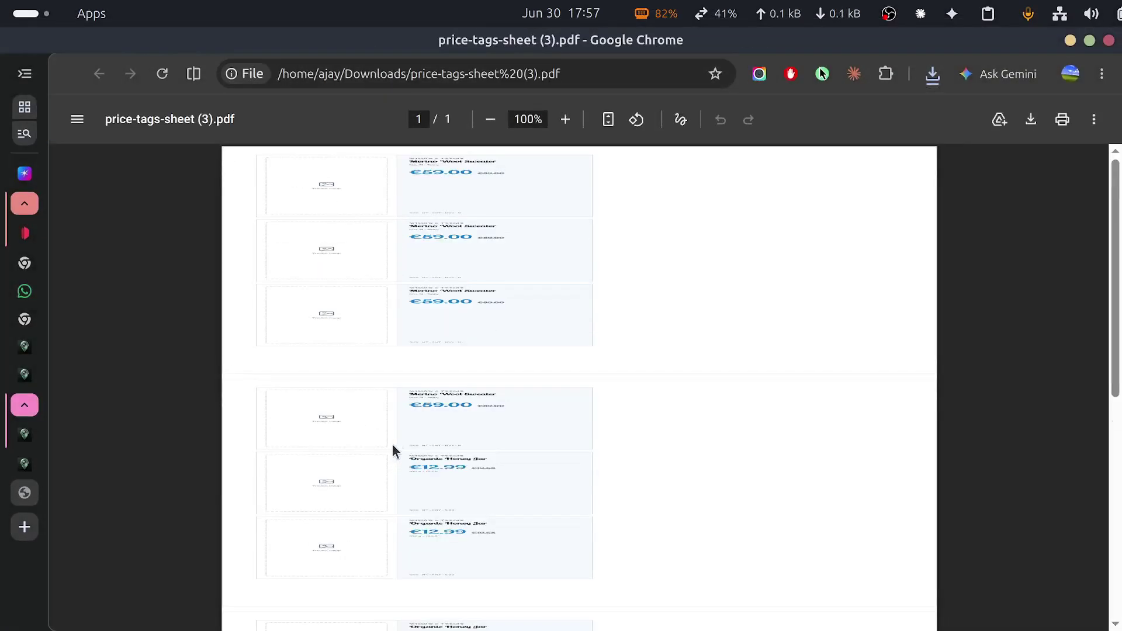
key("ctrl+w")
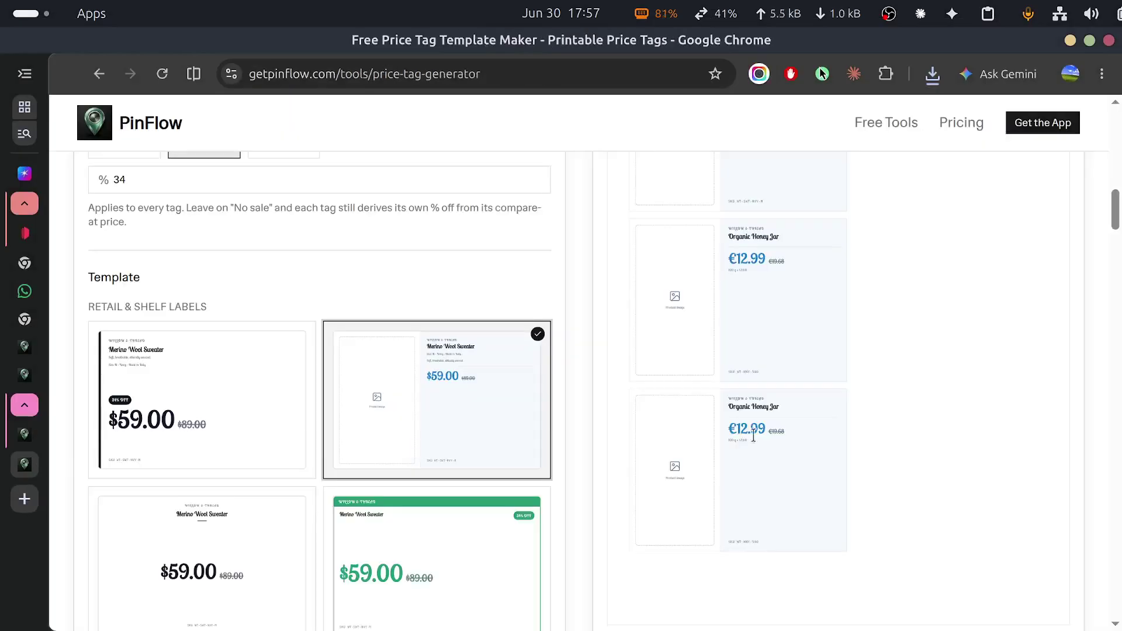
key("alt+Tab")
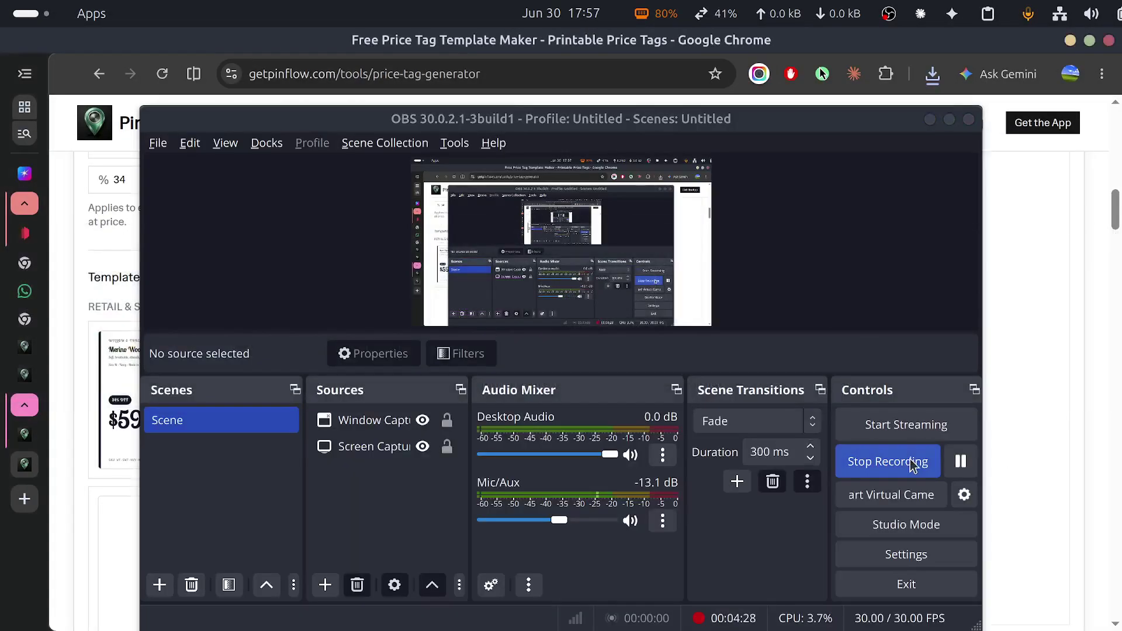
left_click(912, 464)
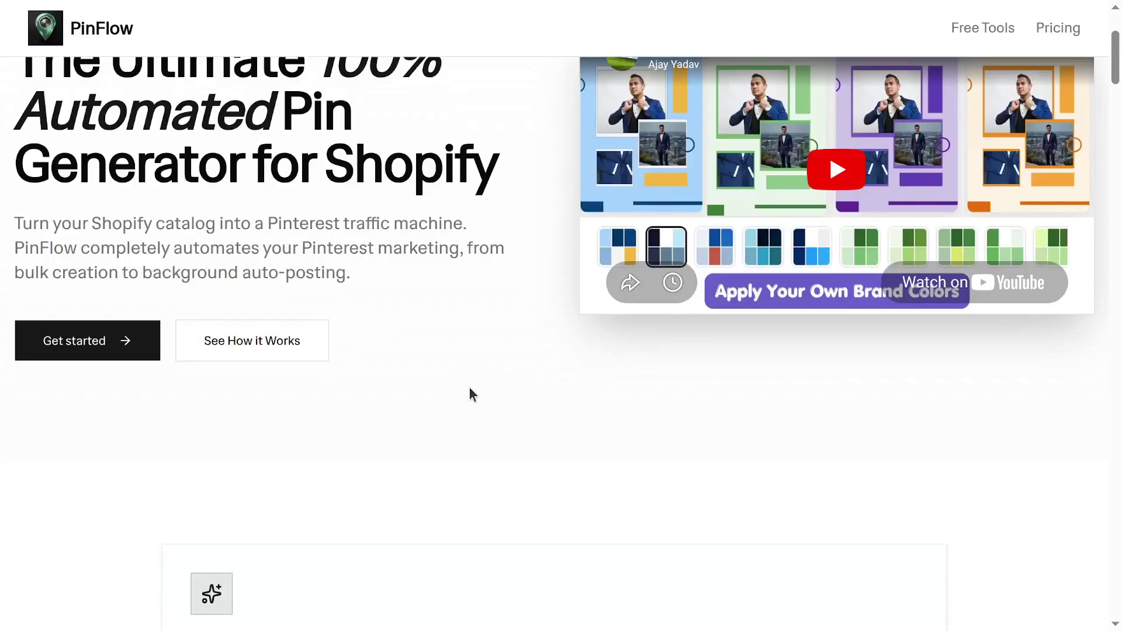
Examine the PinFlow home page's feature sections on bulk pin creation, multi-language support, brand customization and pin scheduling.
scroll(469, 387, "up", 3)
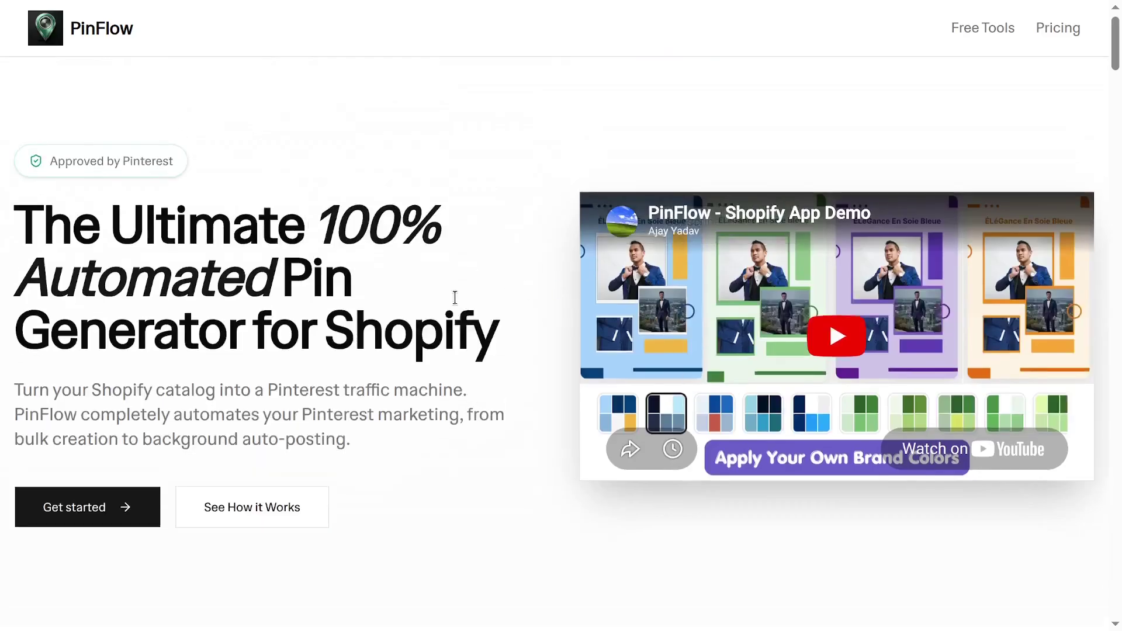
scroll(454, 298, "down", 10)
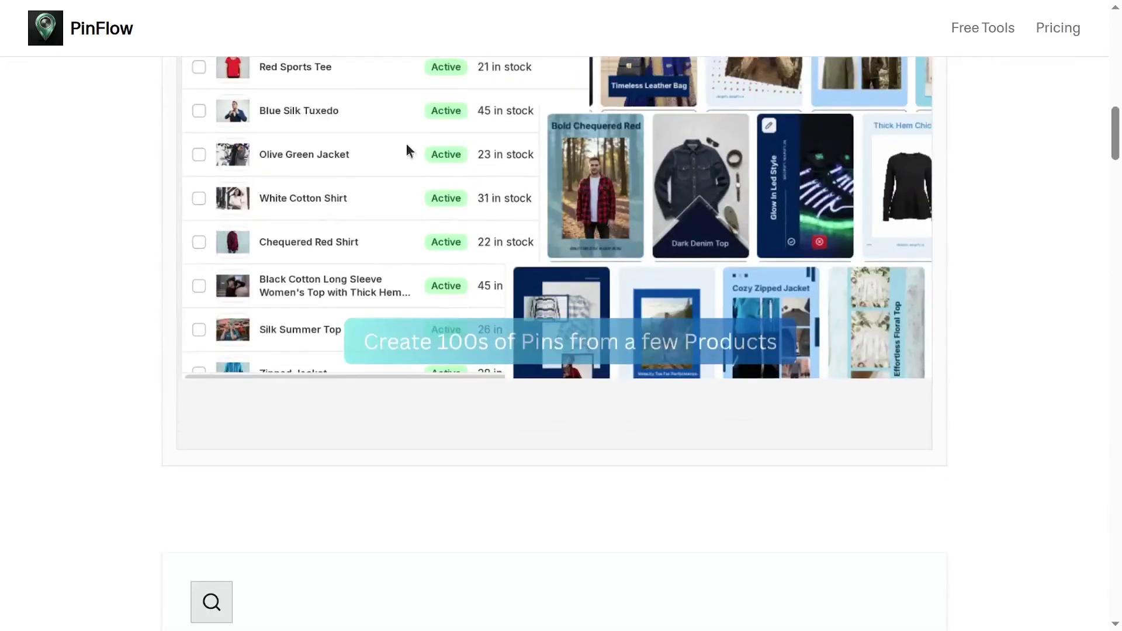
scroll(401, 271, "up", 3)
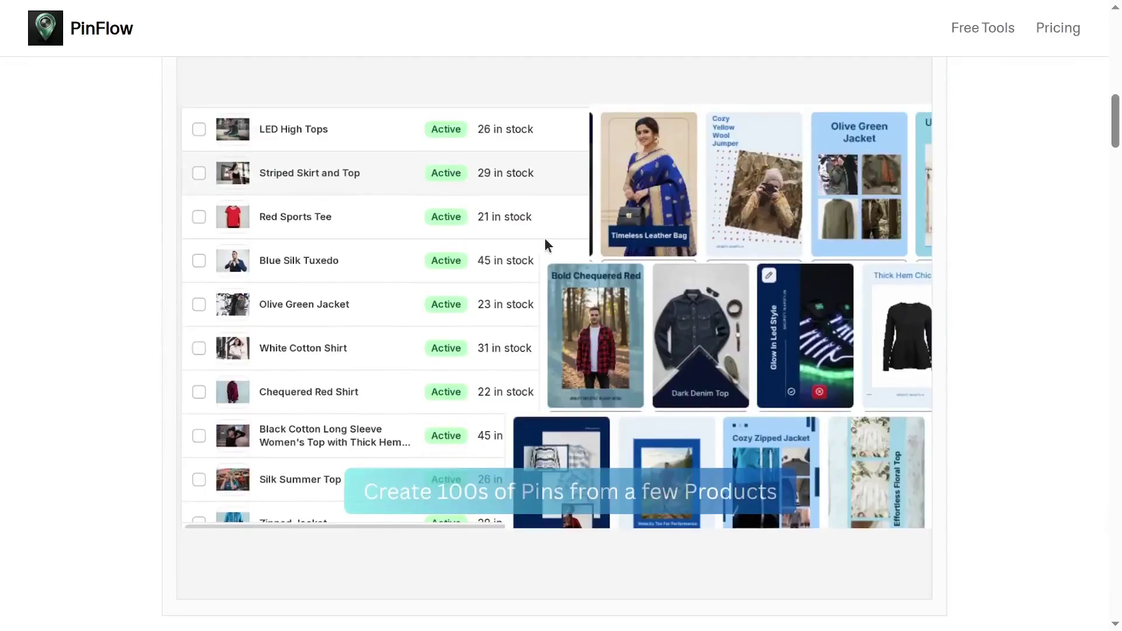
scroll(717, 358, "down", 10)
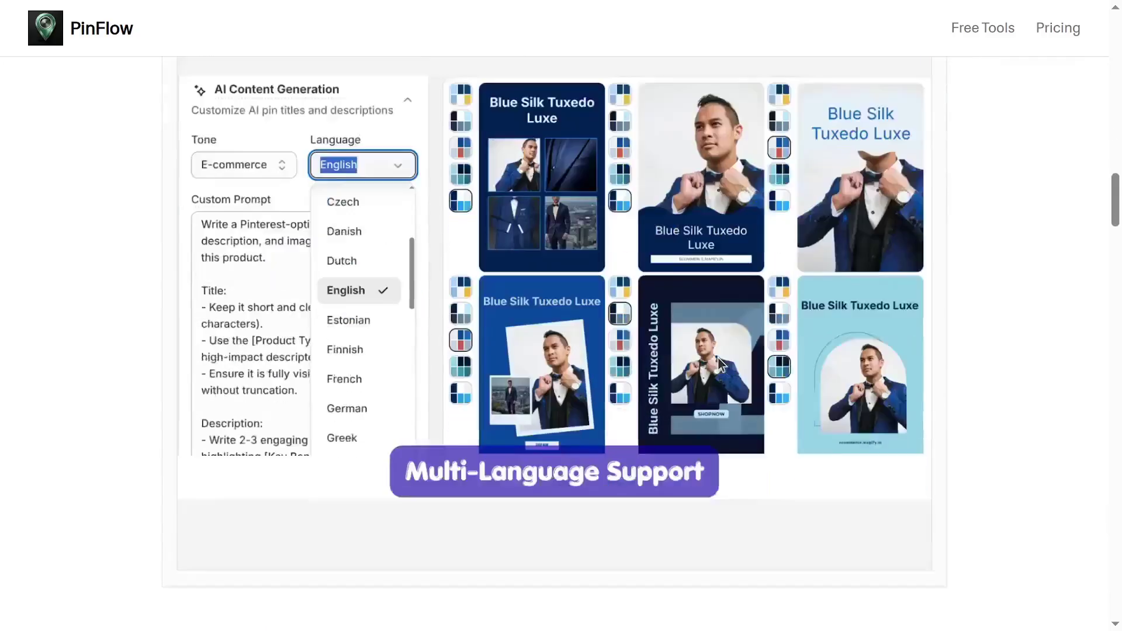
scroll(717, 363, "down", 15)
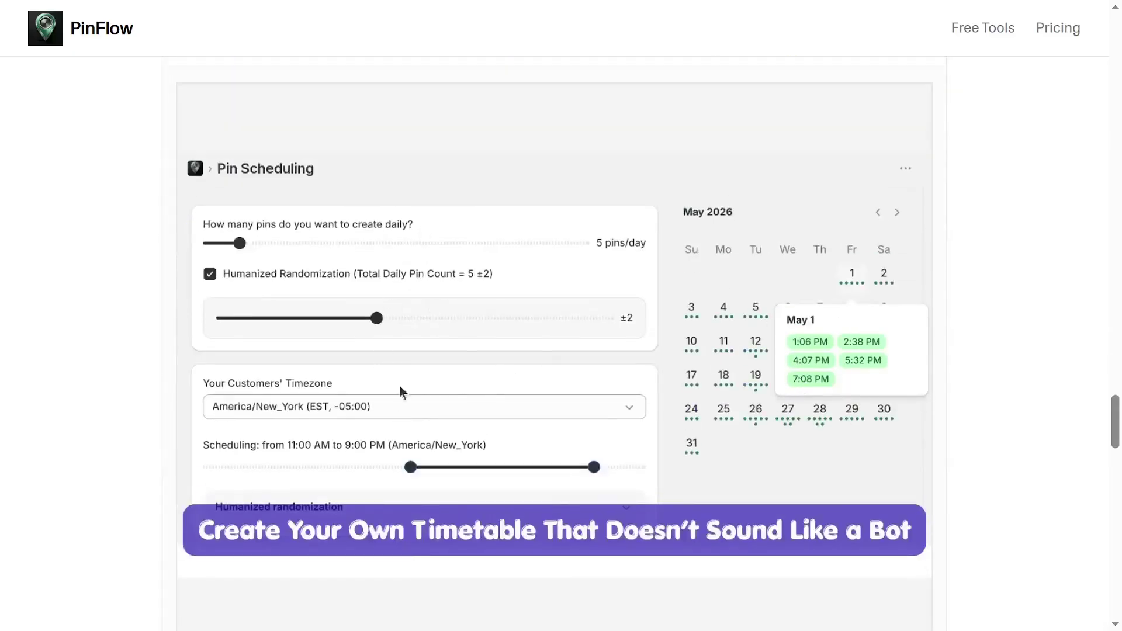
scroll(780, 384, "up", 20)
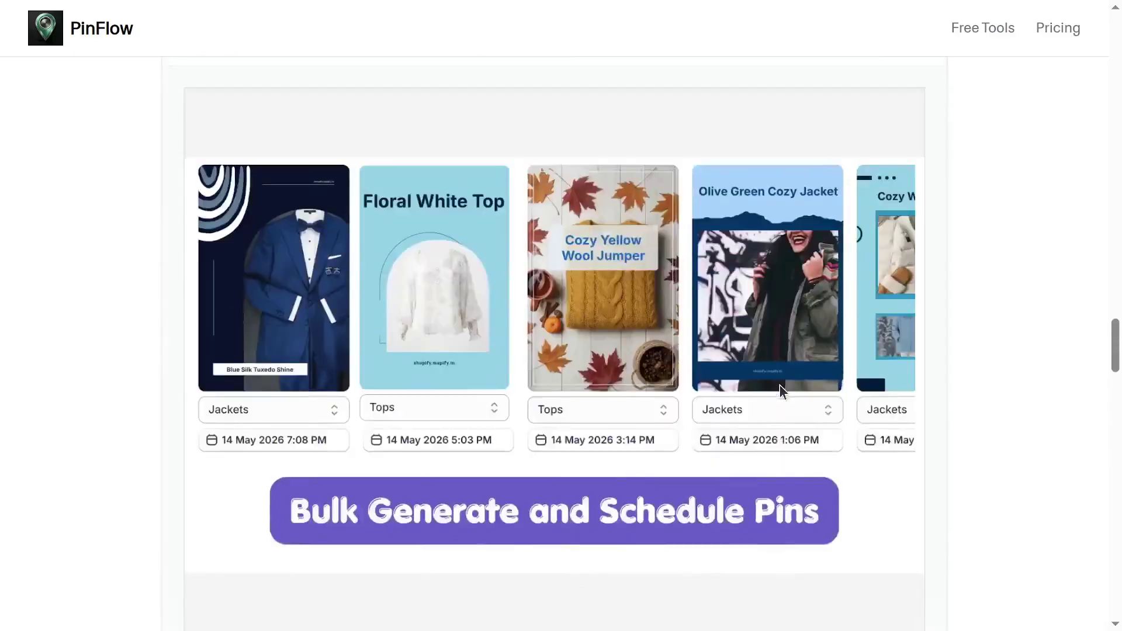
scroll(779, 385, "down", 10)
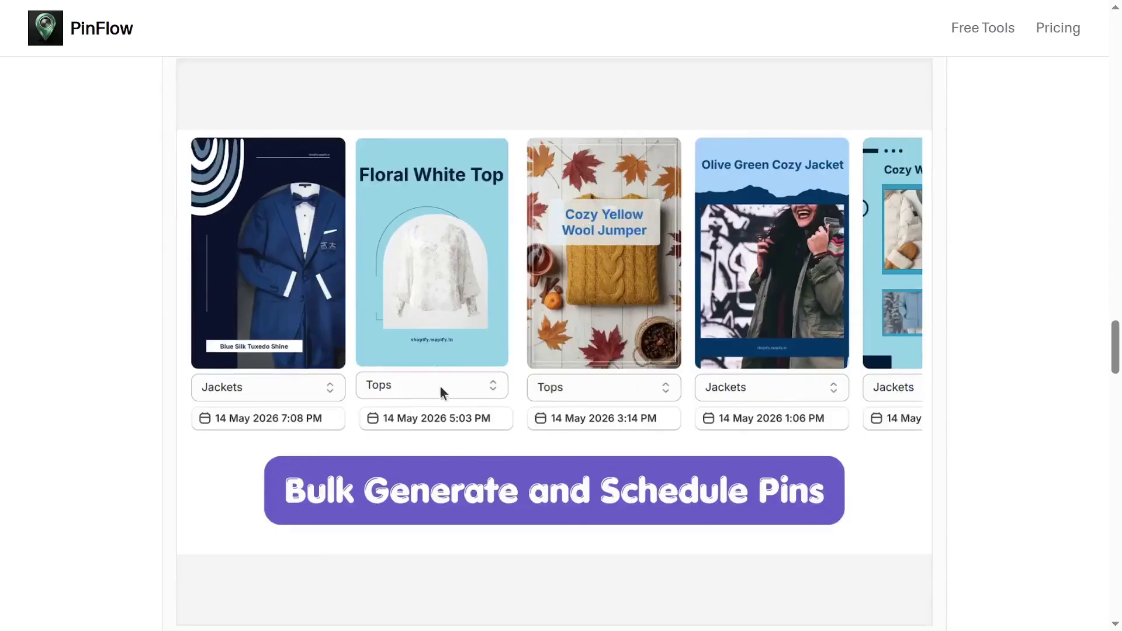
scroll(444, 403, "up", 15)
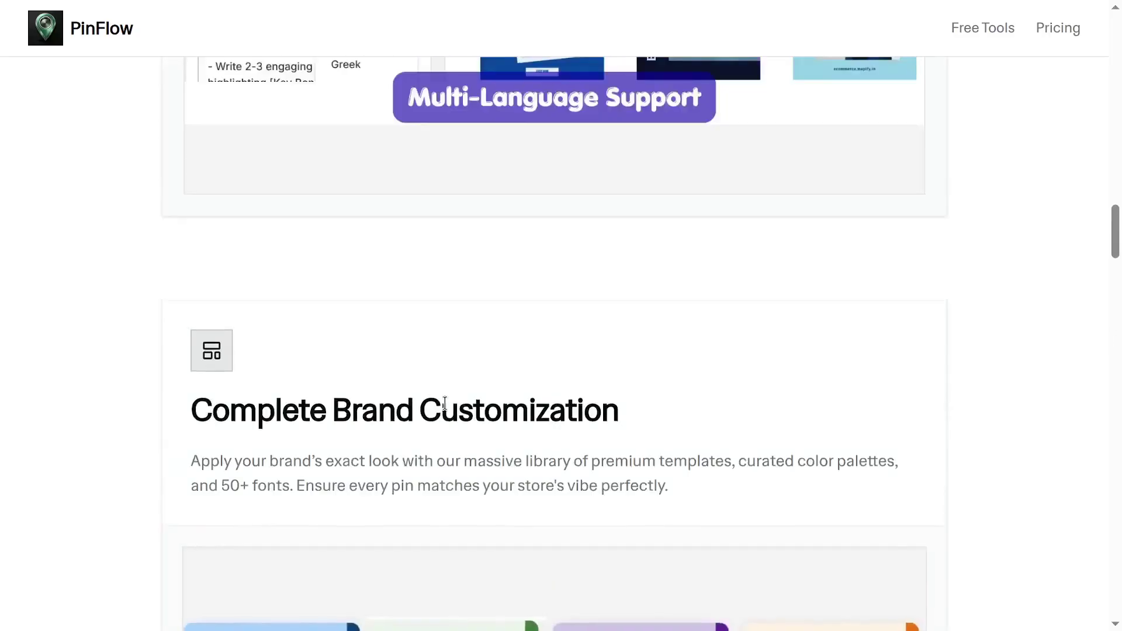
scroll(444, 403, "up", 15)
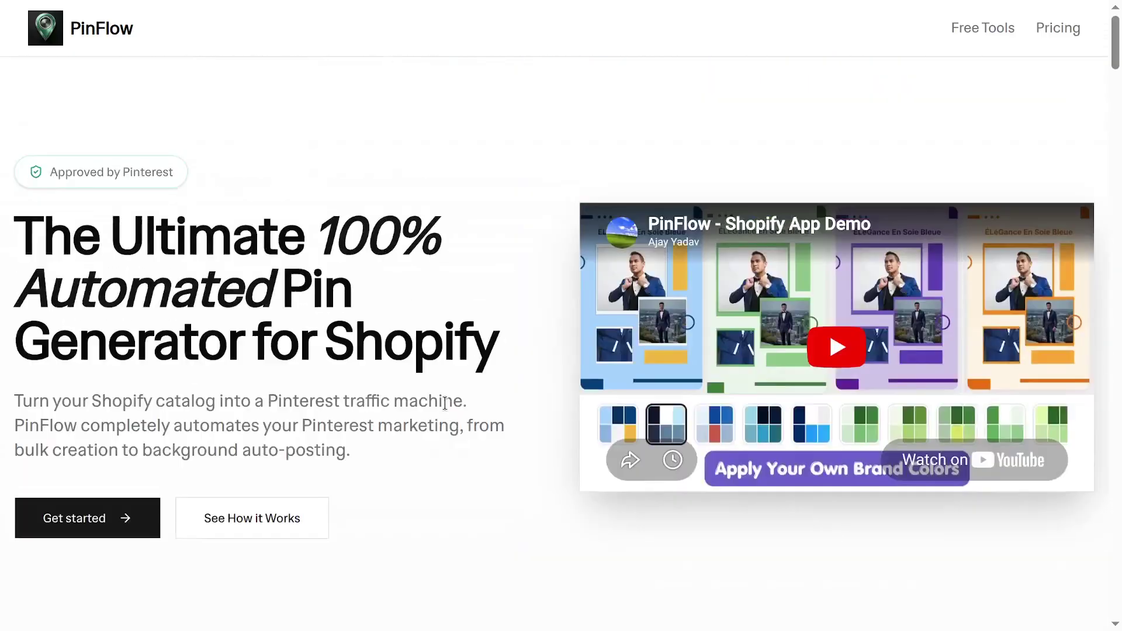